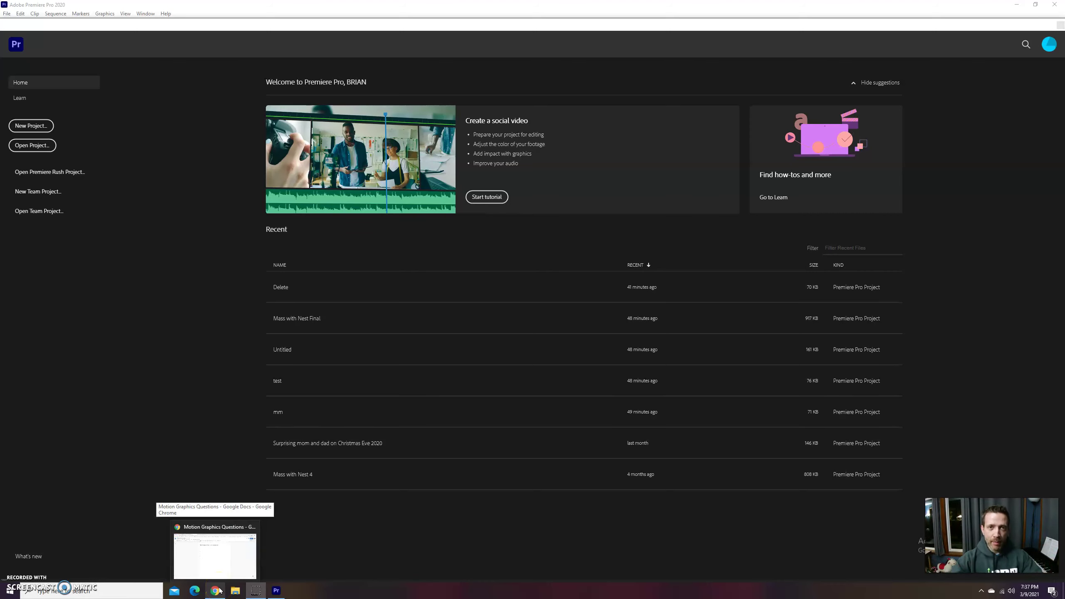
View the Motion Graphics Questions document in Chrome and return to Premiere Pro
{"action": "left_click", "coordinate": [219, 590]}
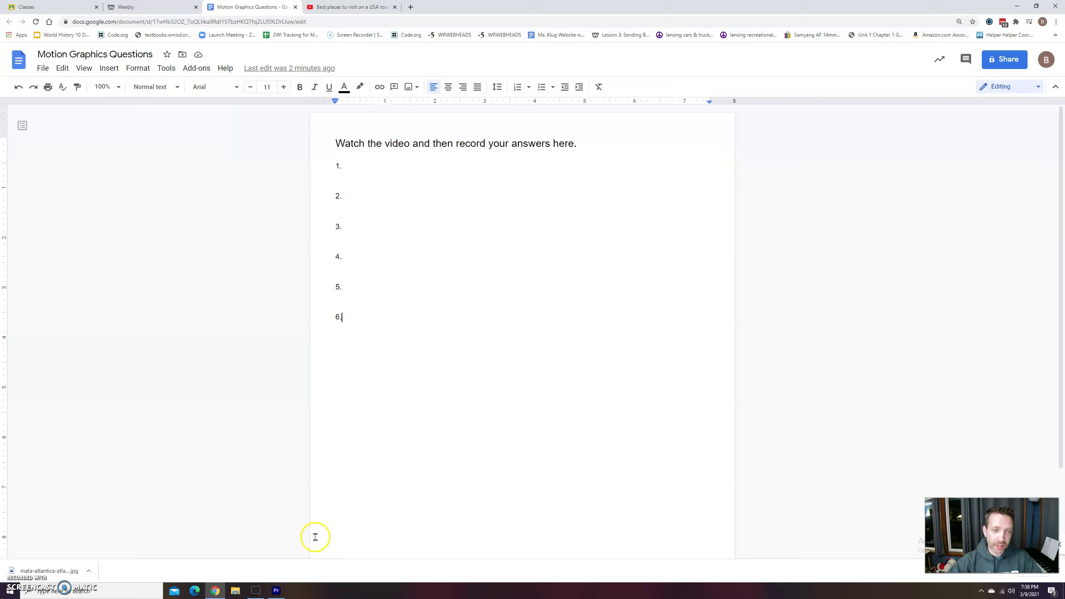
{"action": "left_click", "coordinate": [275, 590]}
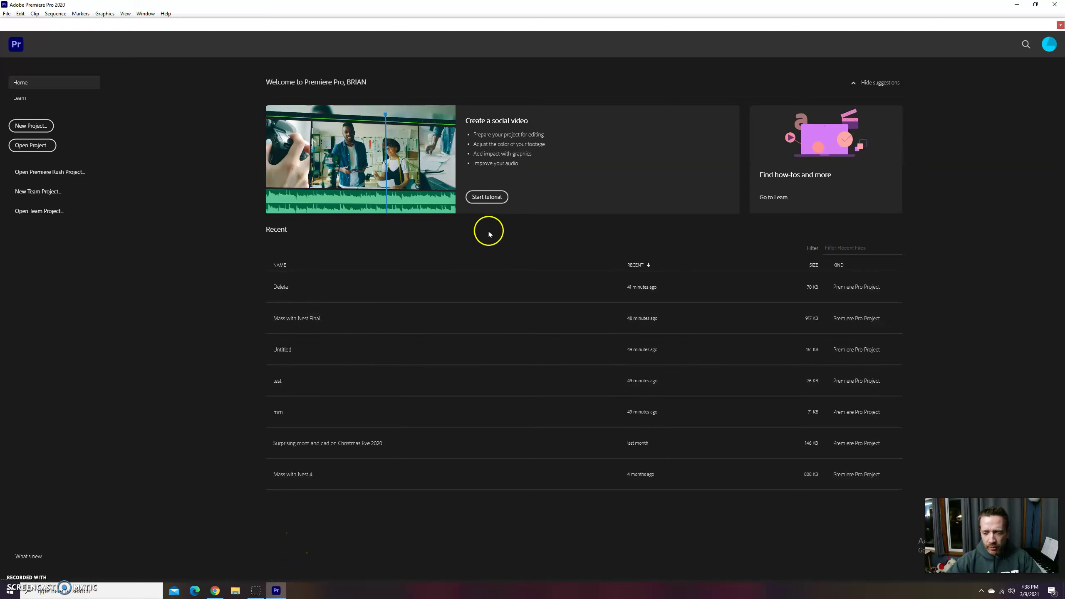
Create a new project named MG, saved on the Desktop
{"action": "left_click", "coordinate": [31, 126]}
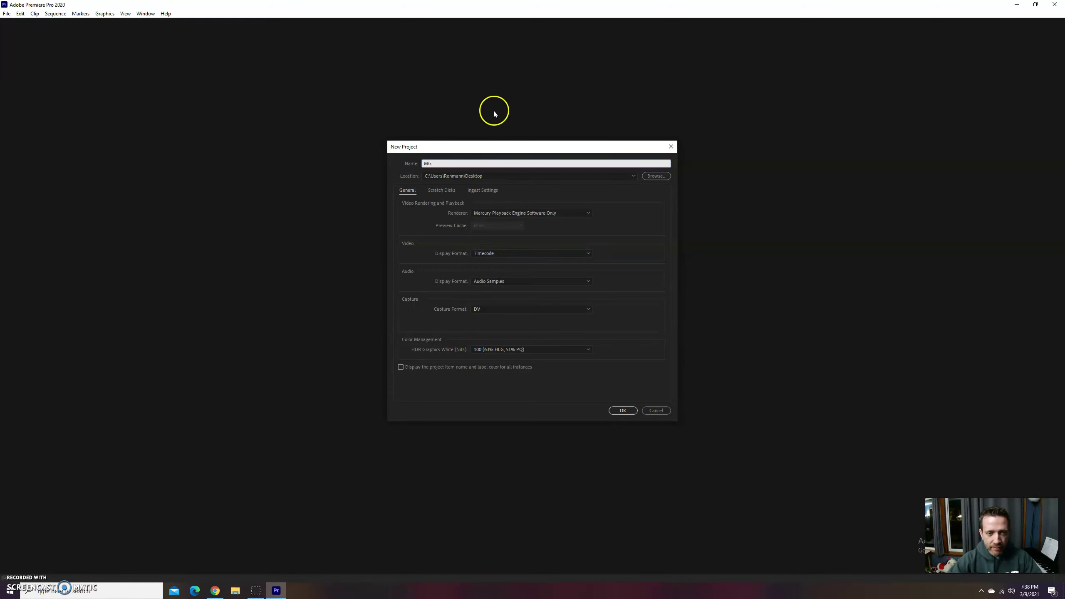
{"action": "left_click", "coordinate": [652, 178]}
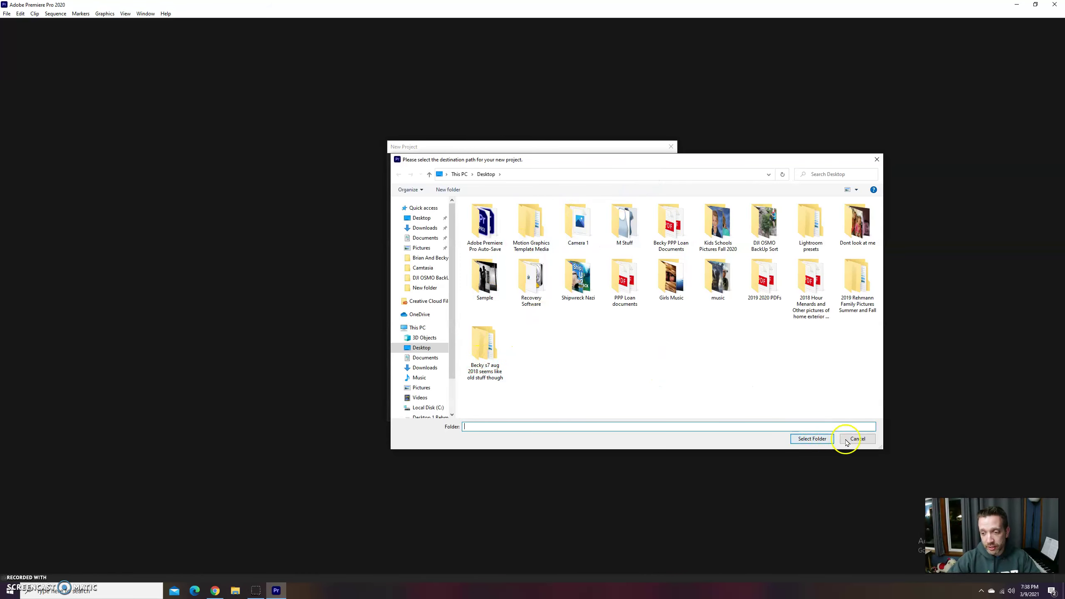
{"action": "left_click", "coordinate": [851, 439]}
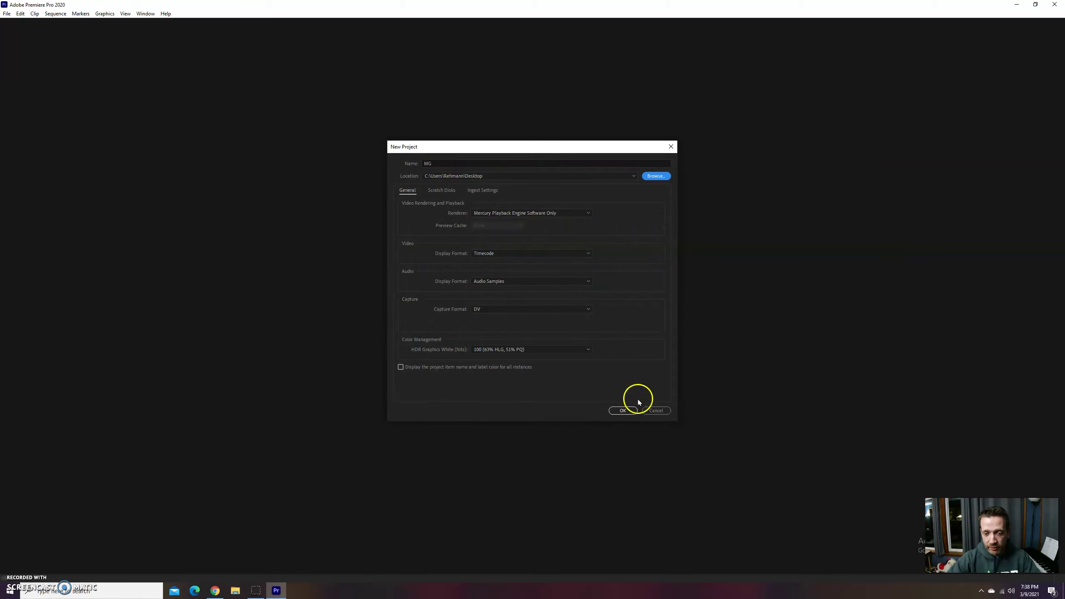
{"action": "left_click", "coordinate": [626, 409]}
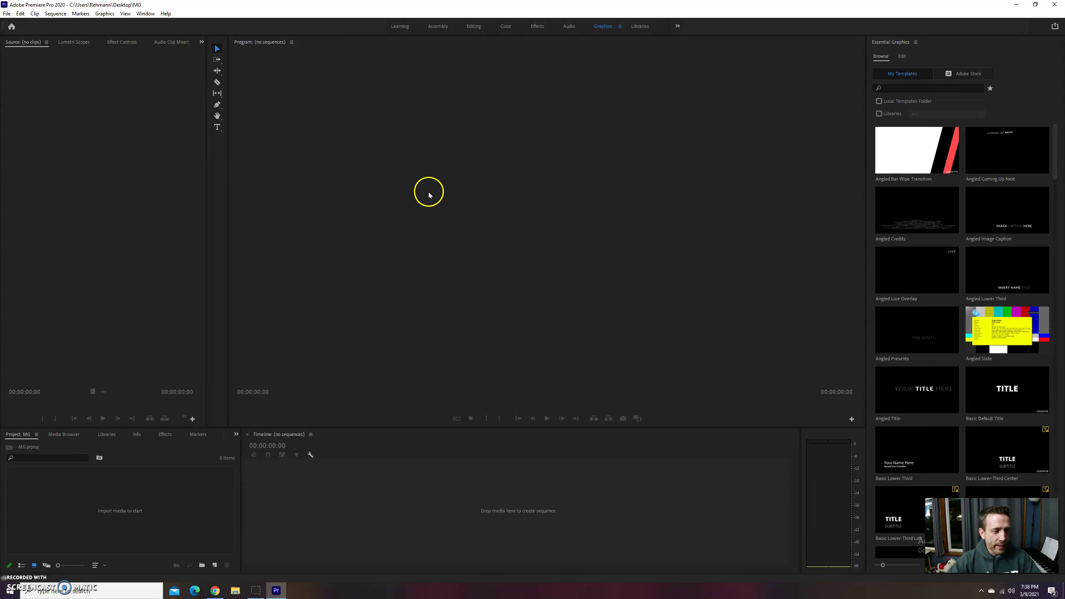
Create a new sequence using the Digital SLR 1080p preset DSLR 1080p24
{"action": "left_click", "coordinate": [7, 14]}
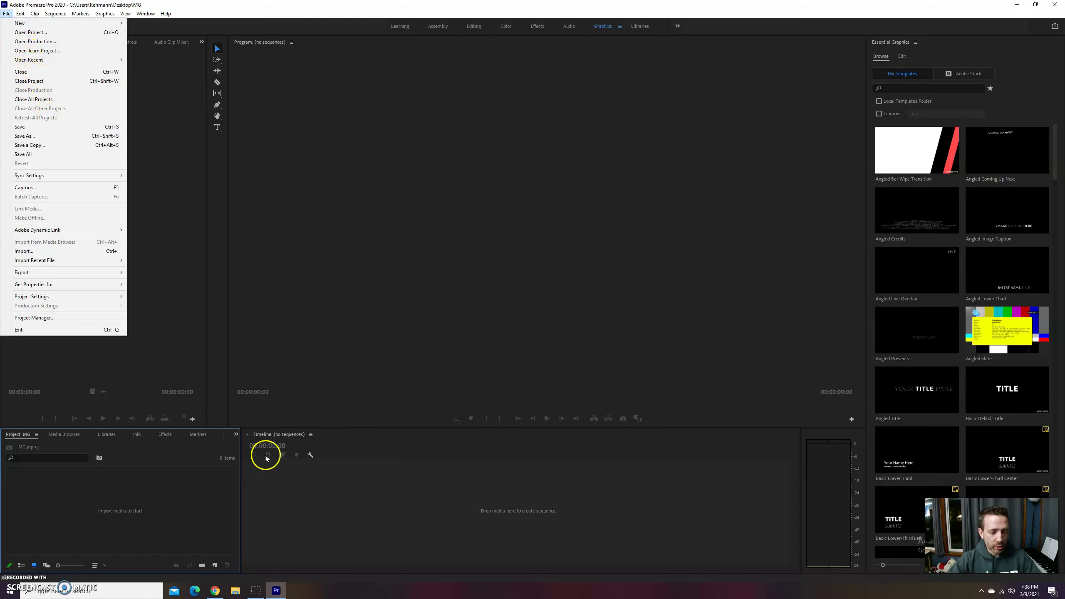
{"action": "left_click", "coordinate": [289, 494]}
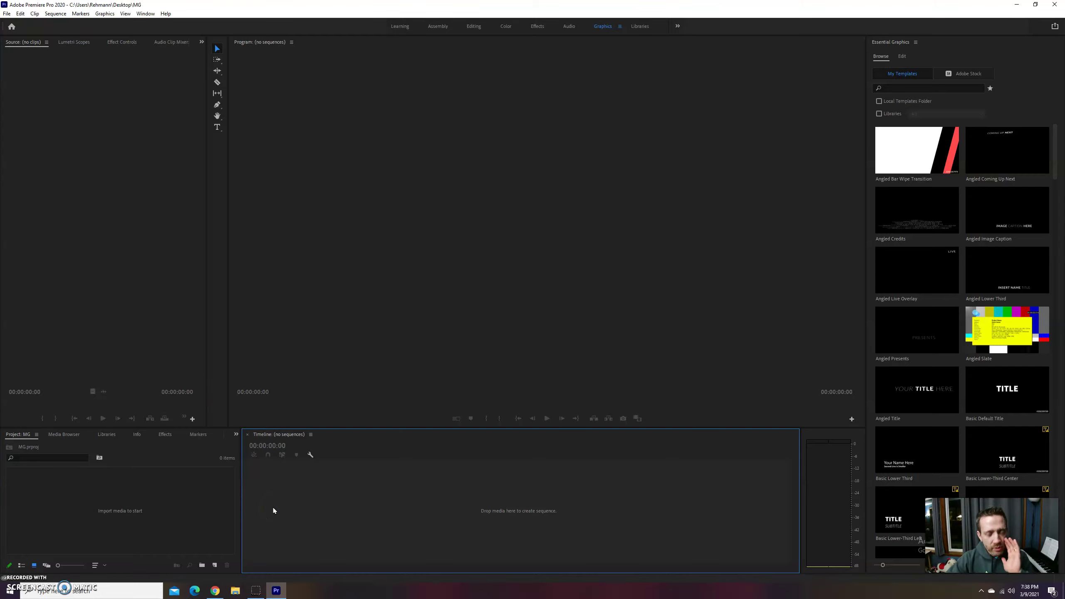
{"action": "left_click", "coordinate": [7, 13]}
{"action": "mouse_move", "coordinate": [33, 24]}
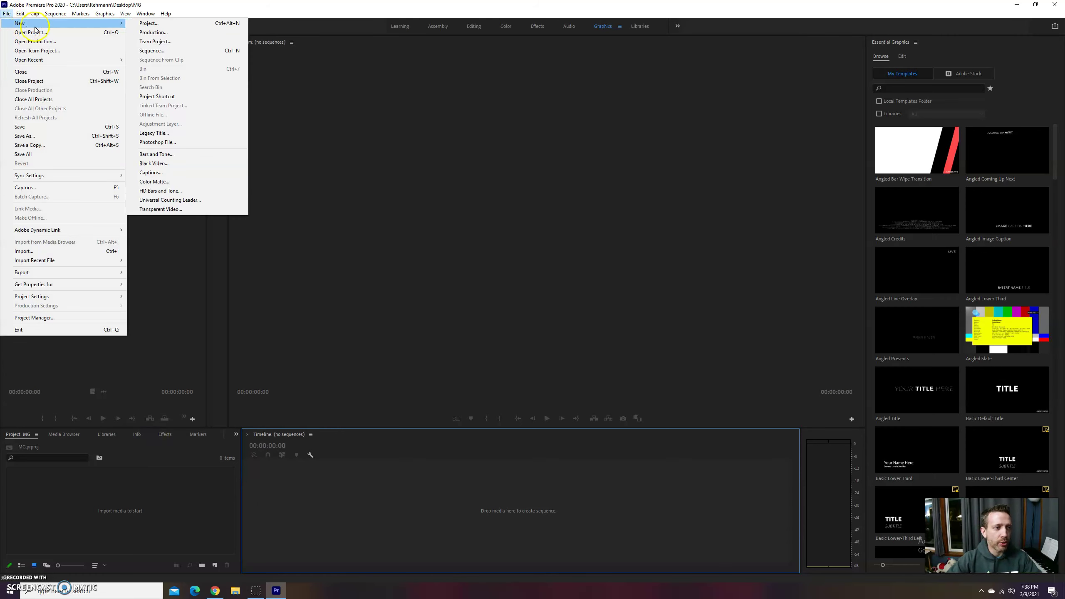
{"action": "left_click", "coordinate": [155, 50]}
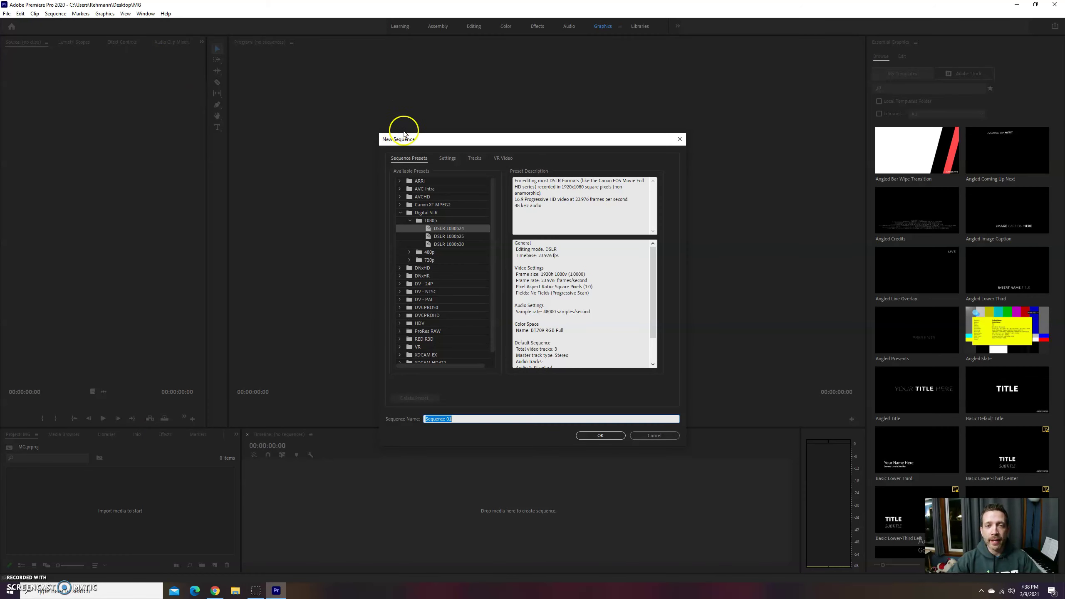
{"action": "left_click", "coordinate": [400, 213]}
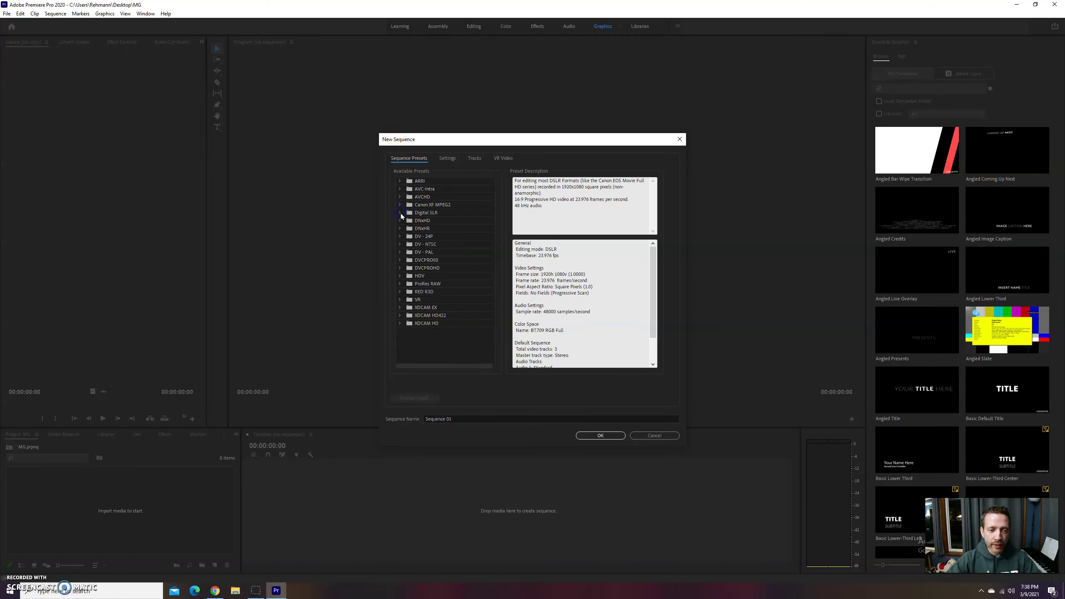
{"action": "double_click", "coordinate": [421, 213]}
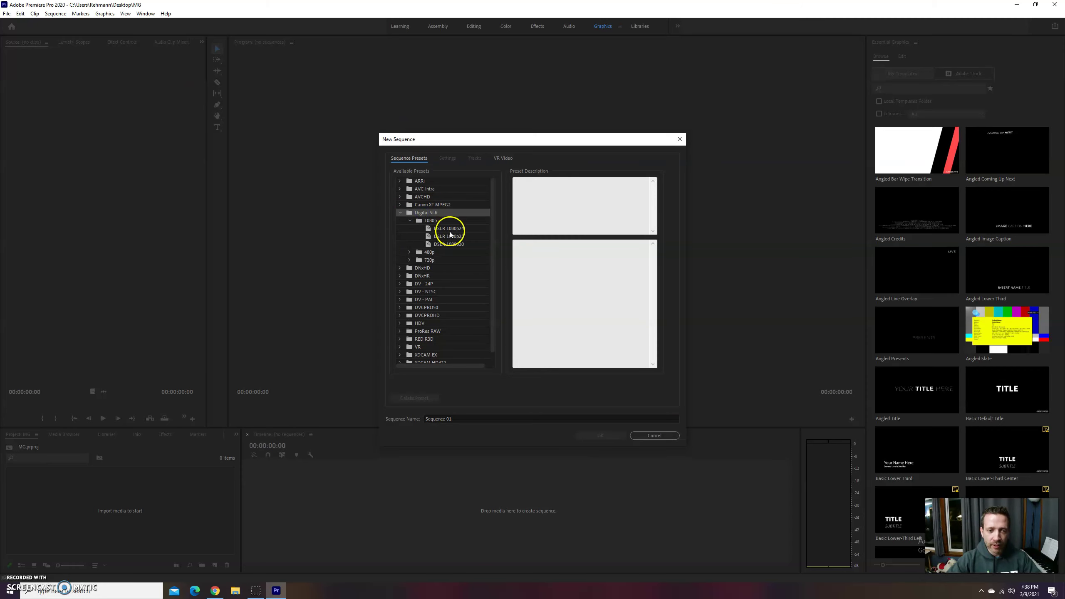
{"action": "left_click", "coordinate": [432, 220]}
{"action": "left_click", "coordinate": [452, 231]}
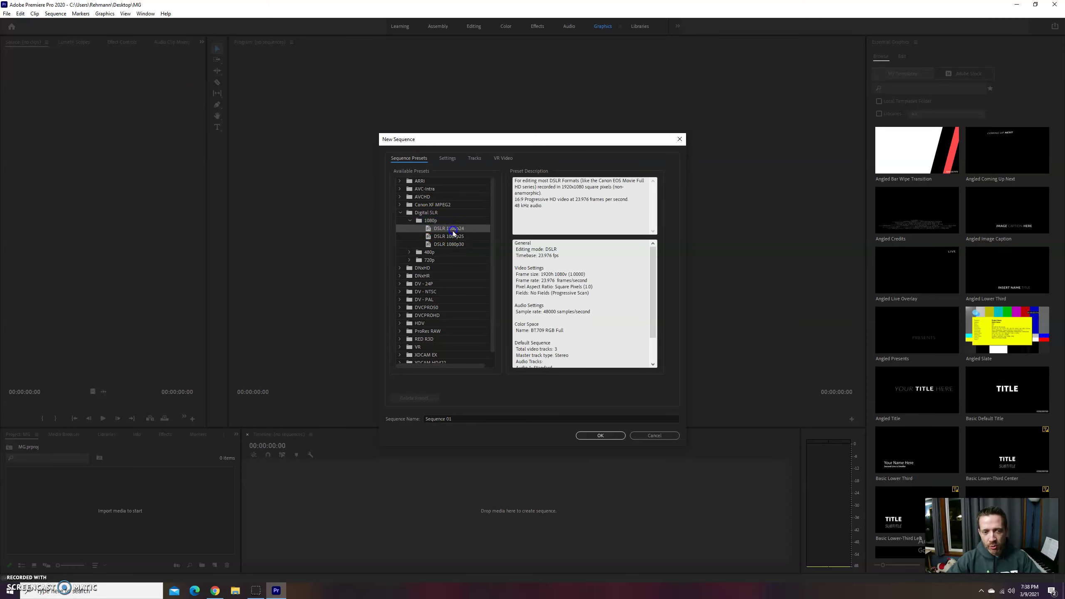
{"action": "left_click", "coordinate": [459, 245]}
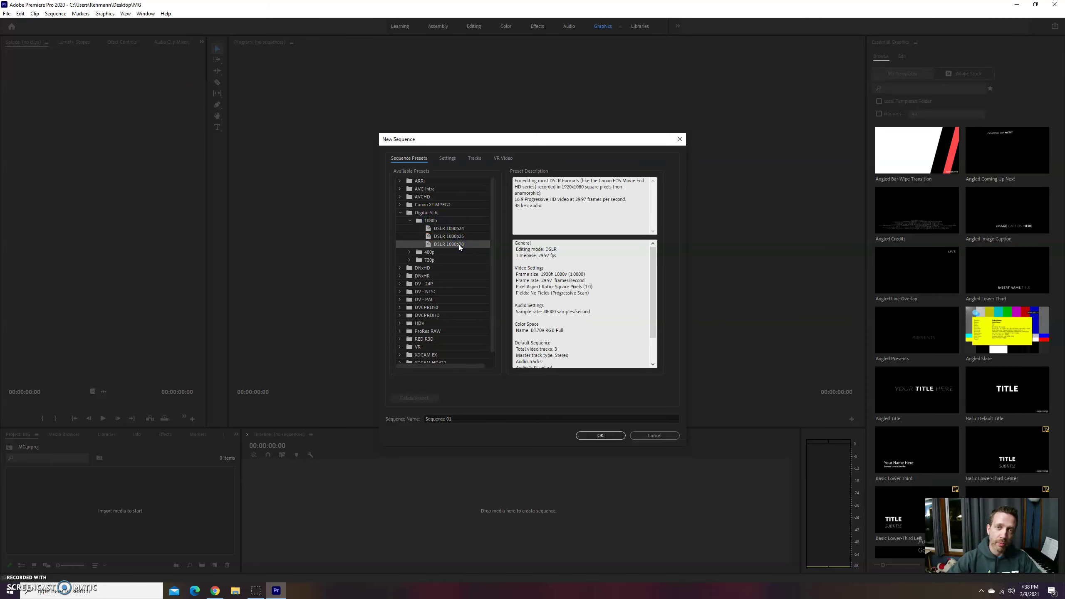
{"action": "left_click", "coordinate": [458, 229]}
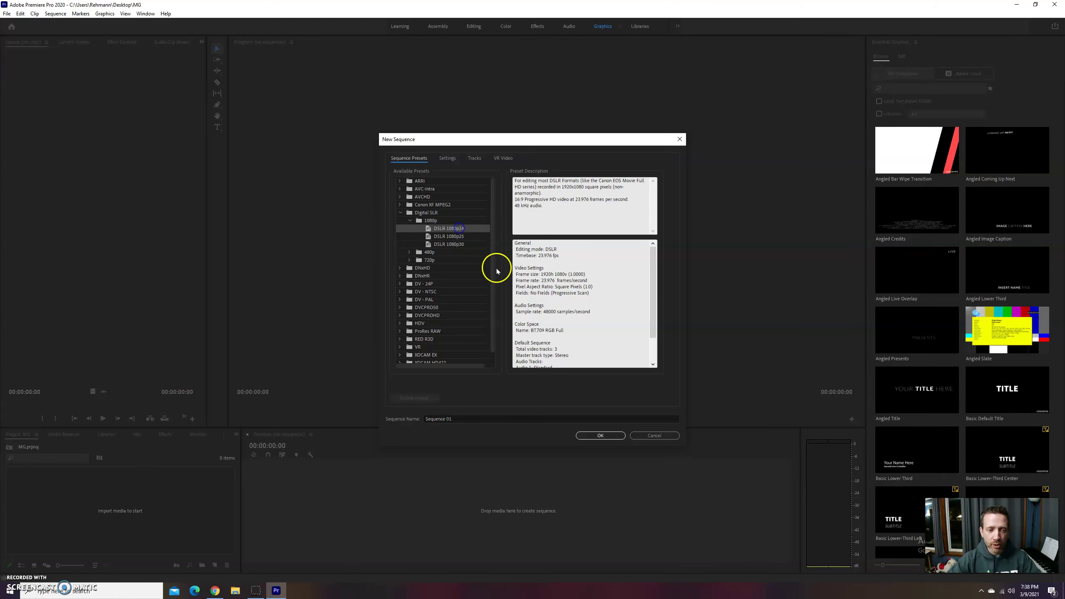
{"action": "left_click", "coordinate": [600, 435]}
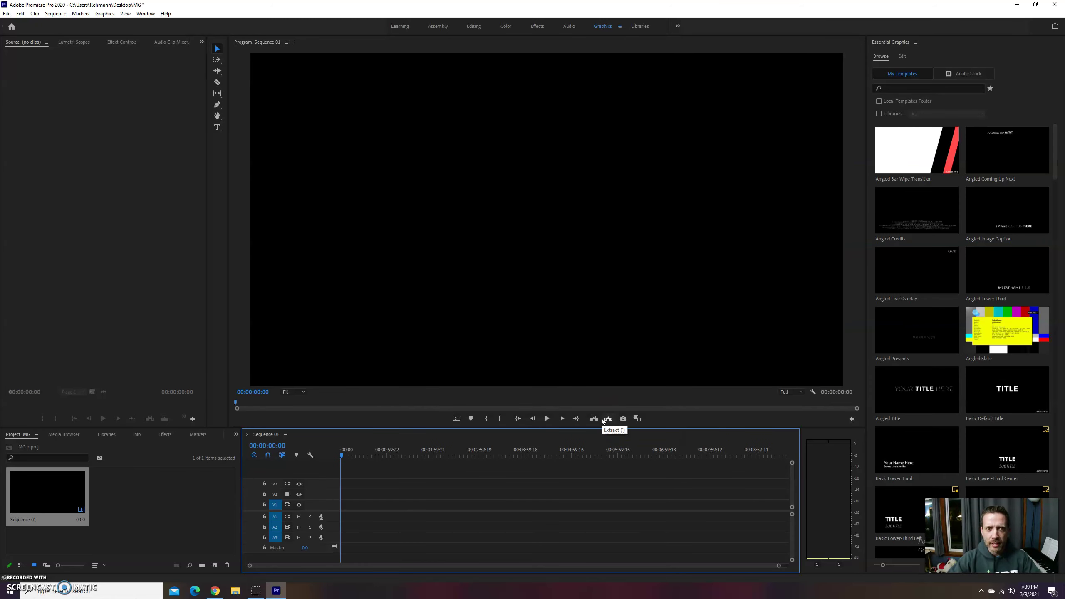
Make the timeline area taller in the Graphics workspace and switch to the Editing workspace
{"action": "left_click_drag", "start_coordinate": [363, 426], "coordinate": [373, 393]}
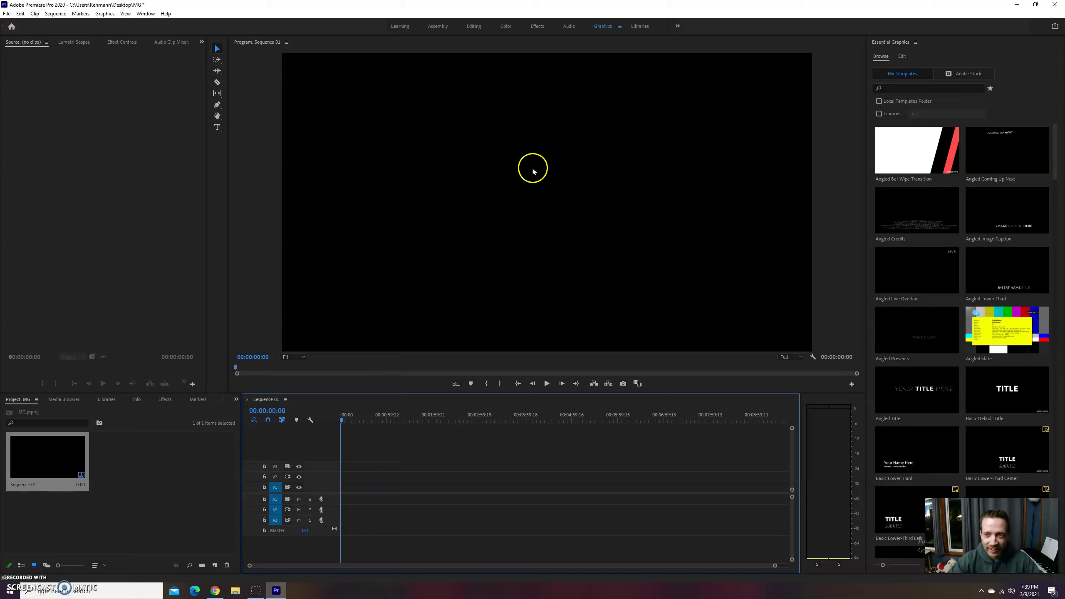
{"action": "left_click", "coordinate": [476, 26]}
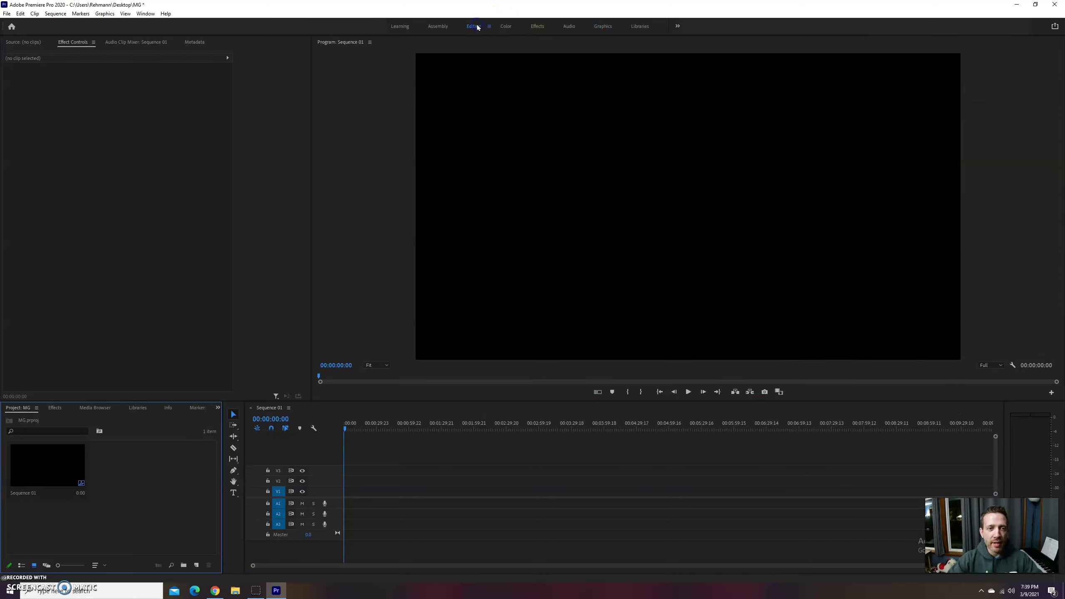
Import the DJI_0022 video clip from the DJI OSMO BackUp Sort folder into the project
{"action": "double_click", "coordinate": [171, 491]}
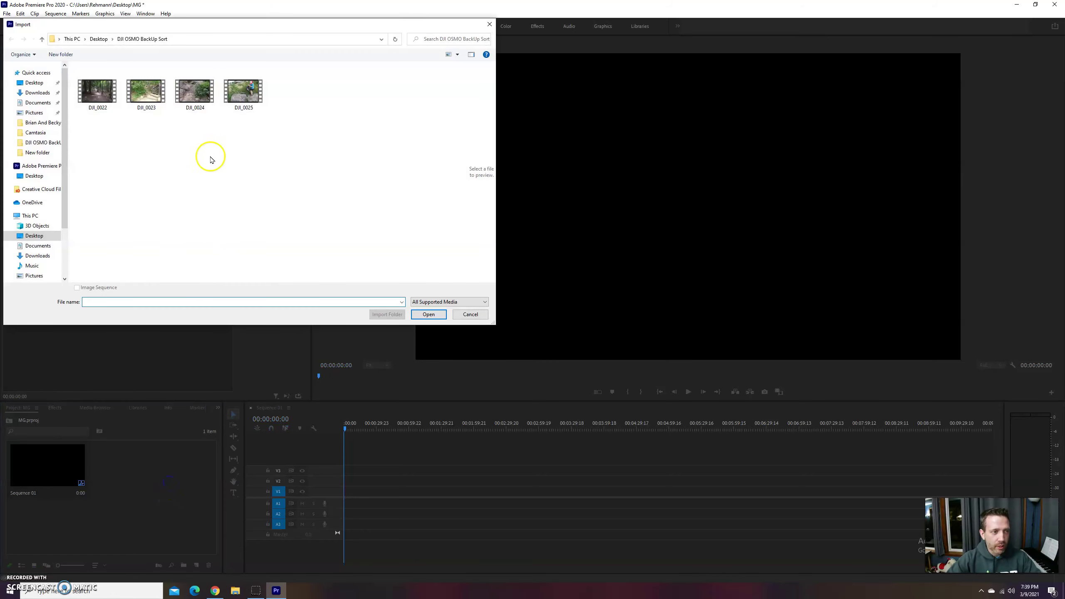
{"action": "left_click", "coordinate": [114, 96]}
{"action": "left_click", "coordinate": [428, 315]}
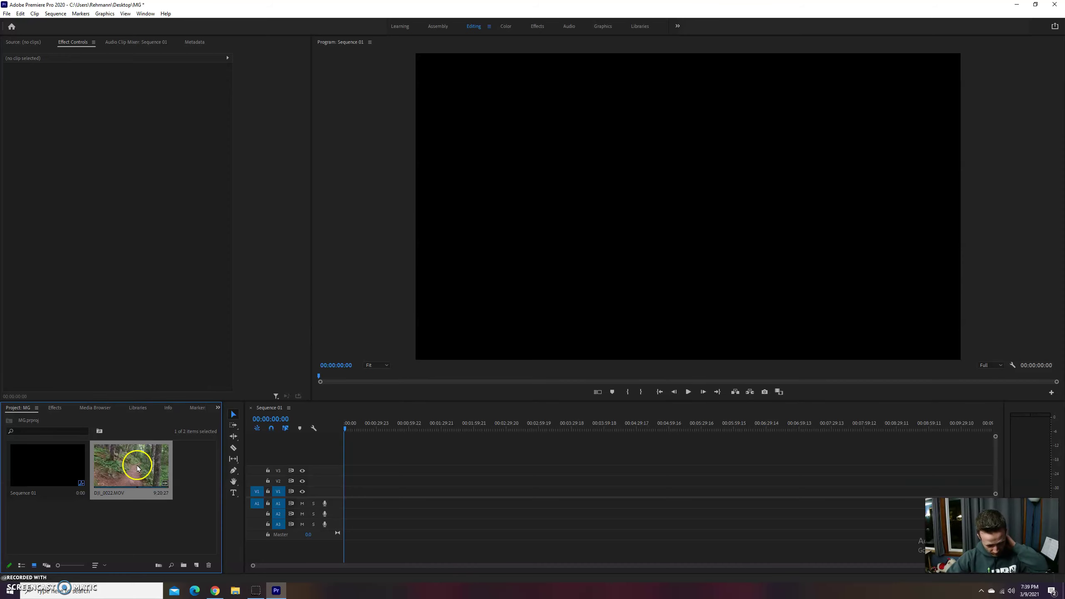
Load the DJI_0022 clip for source preview and mark its out point at 00:00:35:22
{"action": "left_click_drag", "start_coordinate": [135, 462], "coordinate": [132, 486]}
{"action": "double_click", "coordinate": [132, 487]}
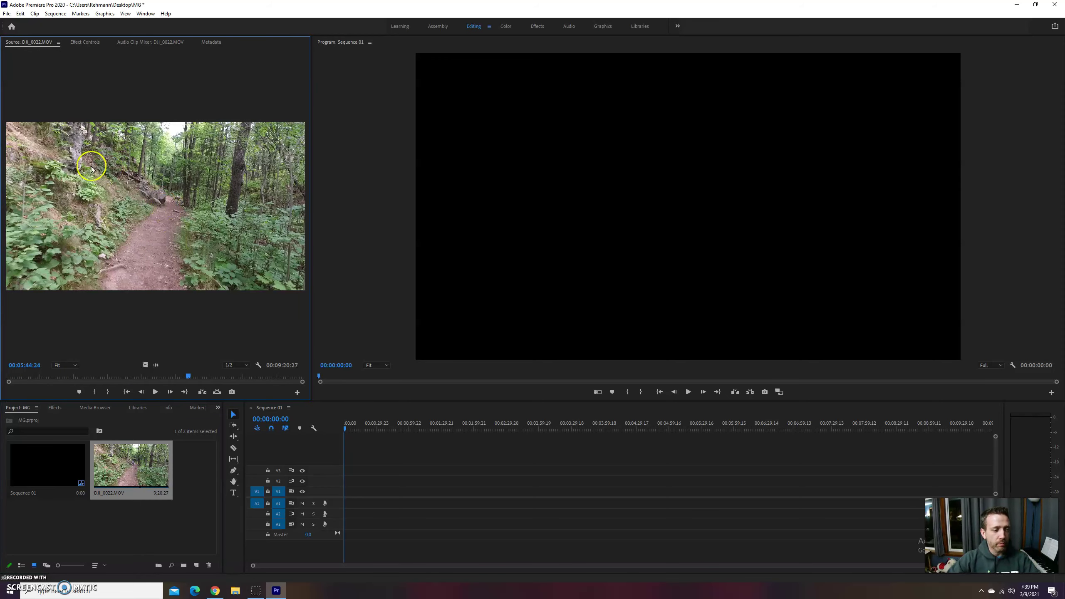
{"action": "left_click_drag", "start_coordinate": [47, 381], "coordinate": [24, 377]}
{"action": "key", "text": "o"}
{"action": "key", "text": "o"}
{"action": "key", "text": "o"}
Place the trimmed clip at the start of track V1, changing the sequence settings to match it, and play to 00;00;03;31
{"action": "left_click_drag", "start_coordinate": [131, 200], "coordinate": [351, 491]}
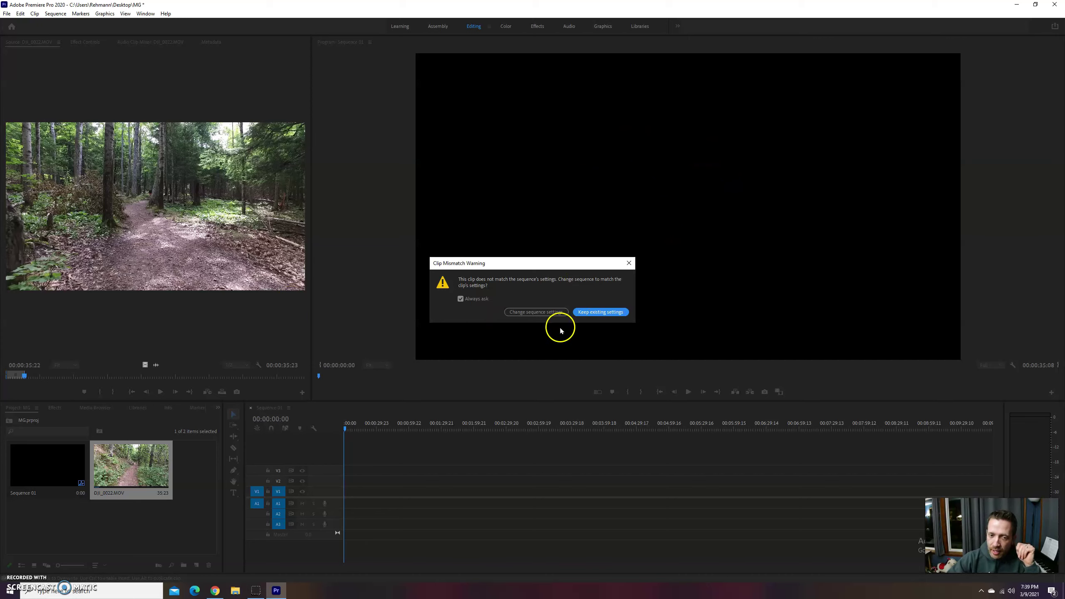
{"action": "left_click", "coordinate": [559, 312]}
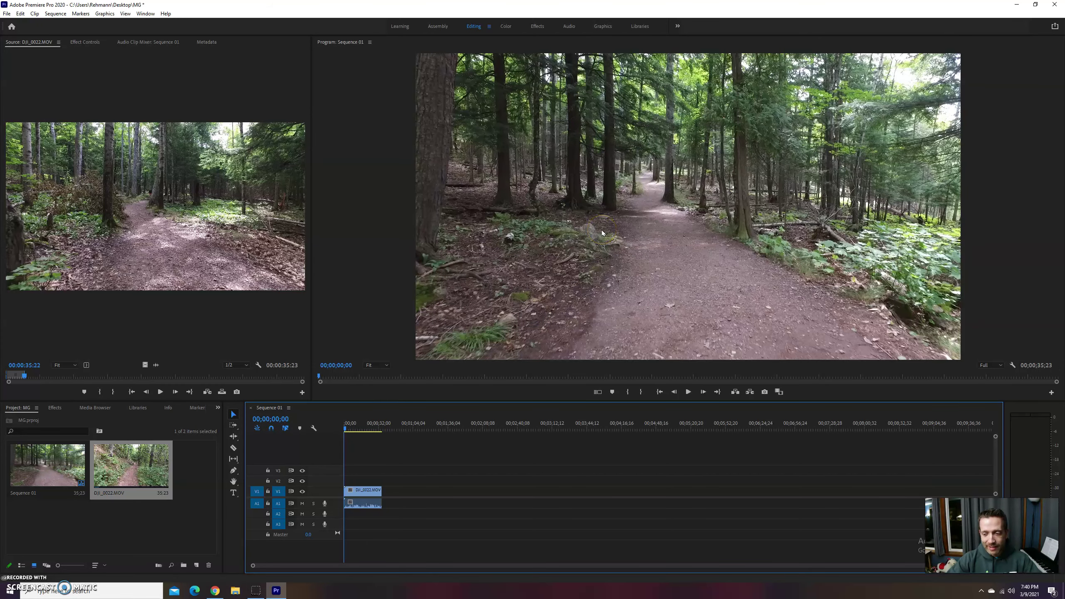
{"action": "key", "text": "space"}
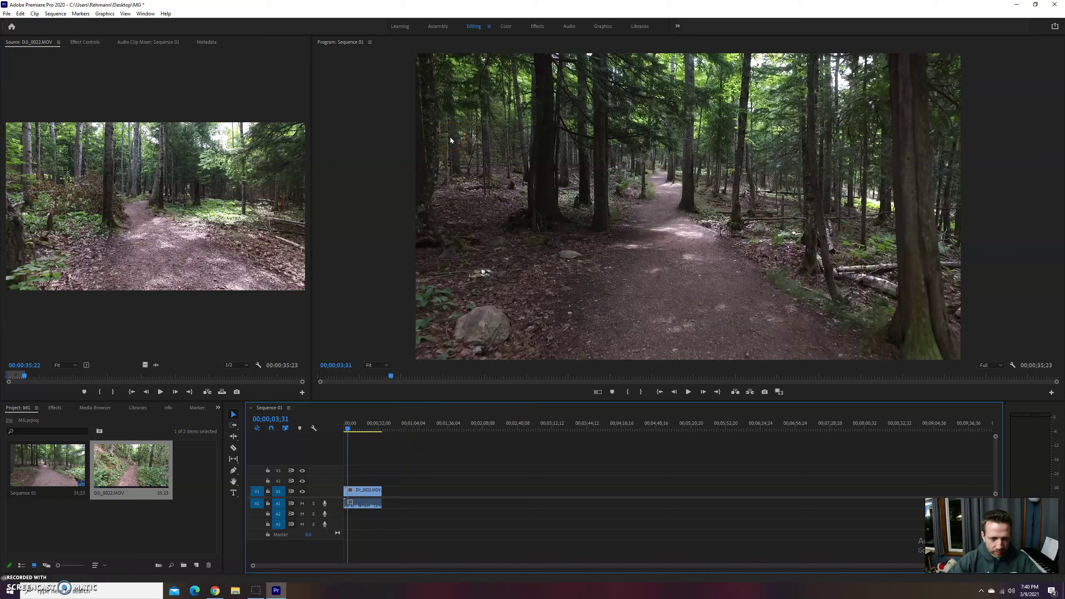
Switch to the Graphics workspace and add the Basic Lower Third template to track V2 at the playhead
{"action": "left_click", "coordinate": [603, 26]}
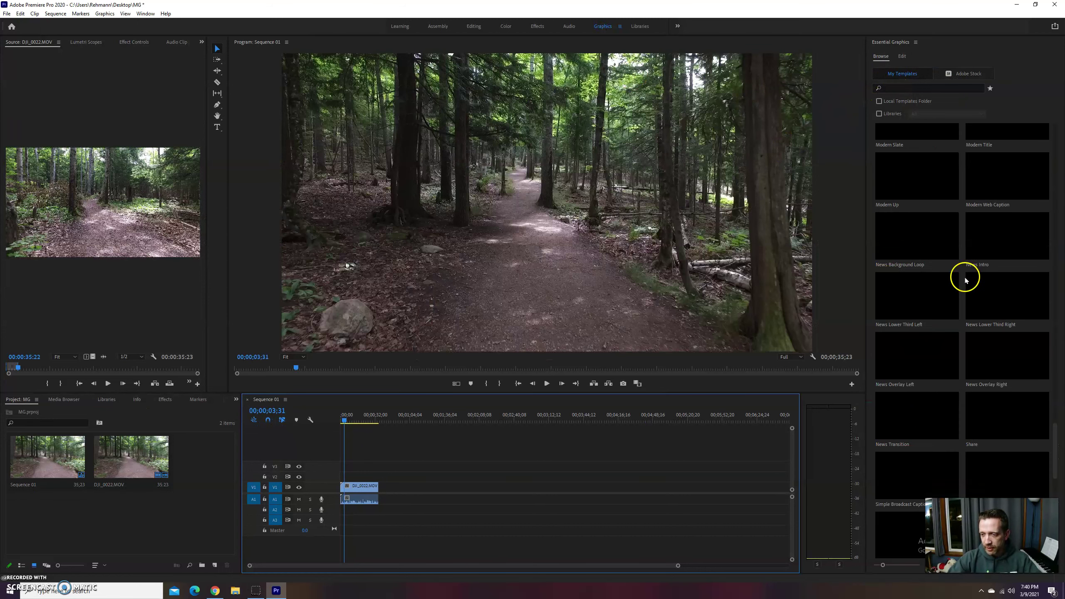
{"action": "mouse_move", "coordinate": [926, 271]}
{"action": "mouse_move", "coordinate": [1010, 181]}
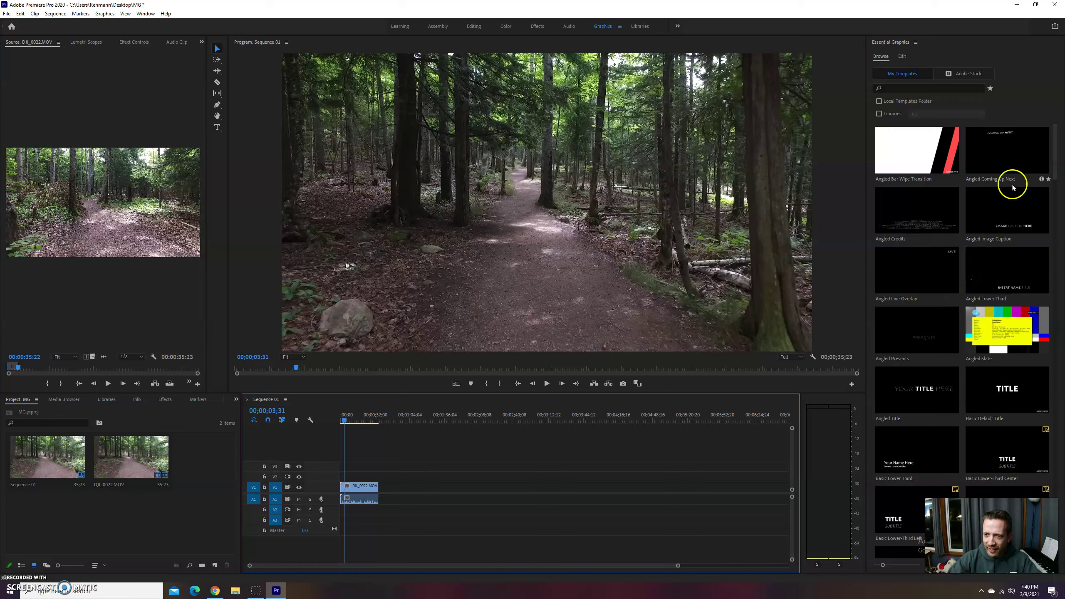
{"action": "scroll", "coordinate": [1011, 178], "scroll_direction": "down", "scroll_amount": 5}
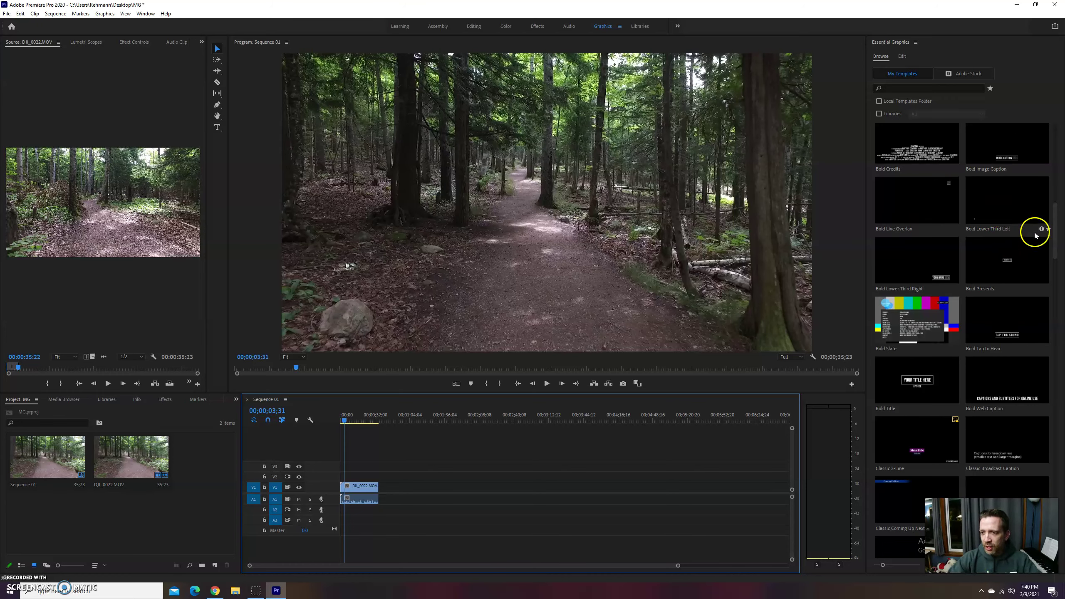
{"action": "left_click_drag", "start_coordinate": [1056, 240], "coordinate": [1055, 174]}
{"action": "mouse_move", "coordinate": [917, 269]}
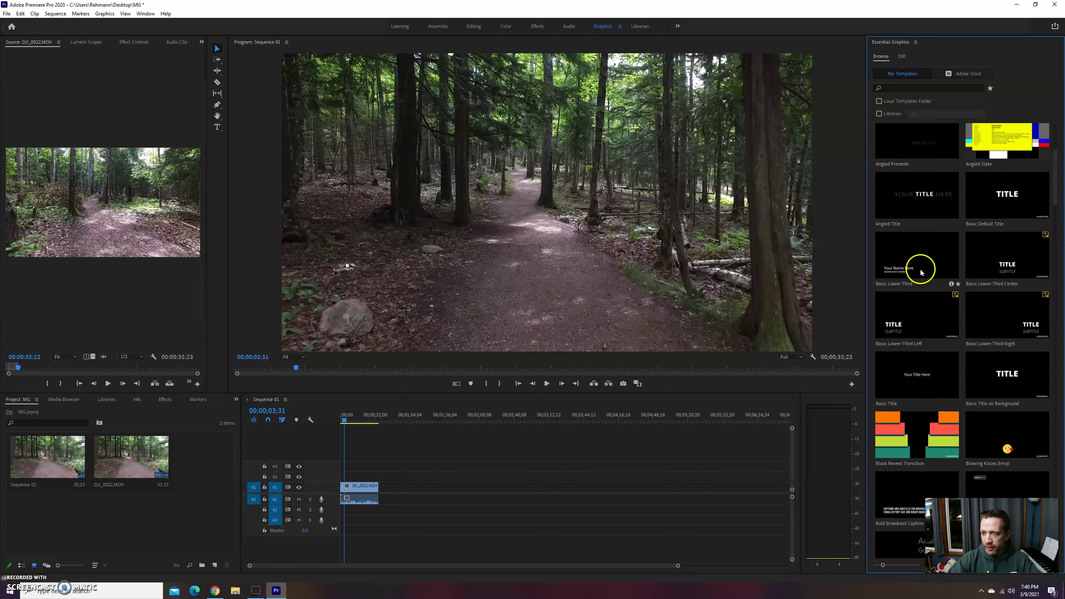
{"action": "left_click_drag", "start_coordinate": [925, 256], "coordinate": [351, 475]}
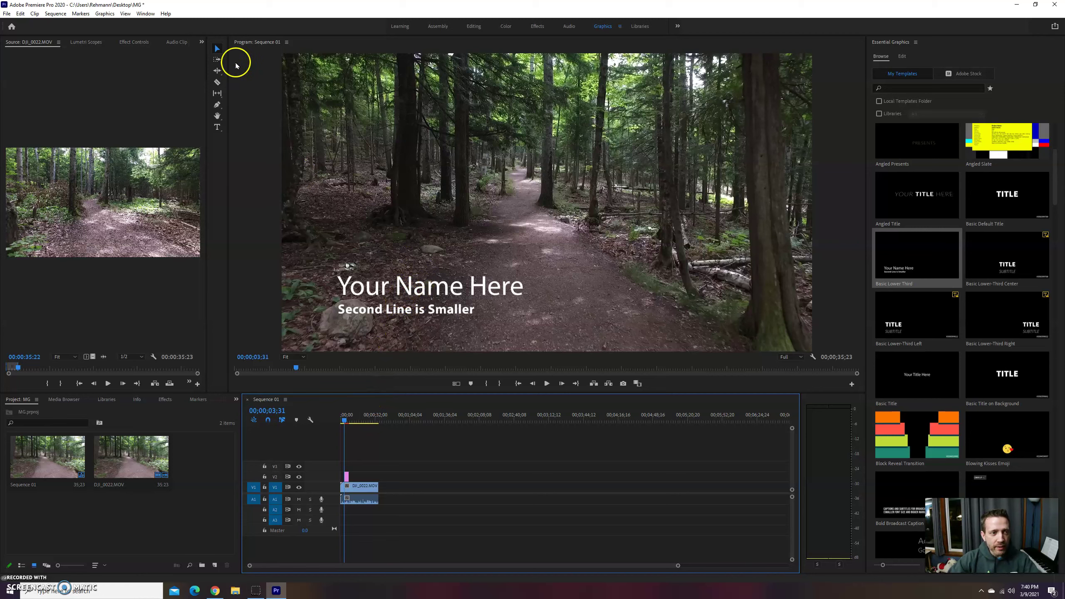
Replace the lower third's "Your Name Here" text with the presenter's title and surname
{"action": "double_click", "coordinate": [433, 293]}
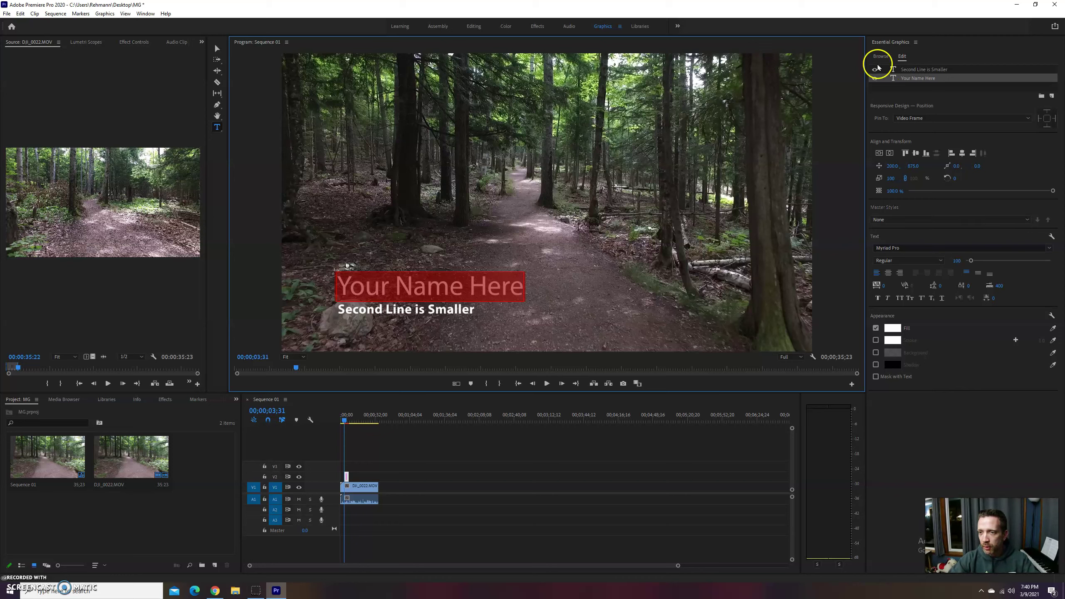
{"action": "left_click", "coordinate": [899, 77]}
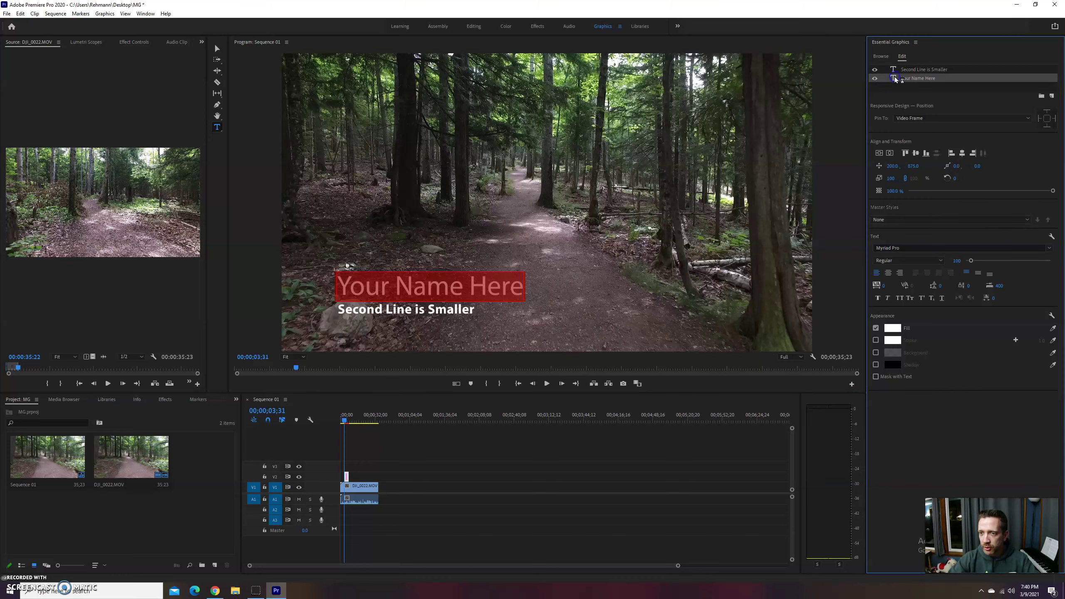
{"action": "left_click", "coordinate": [406, 293]}
{"action": "left_click_drag", "start_coordinate": [341, 292], "coordinate": [520, 287]}
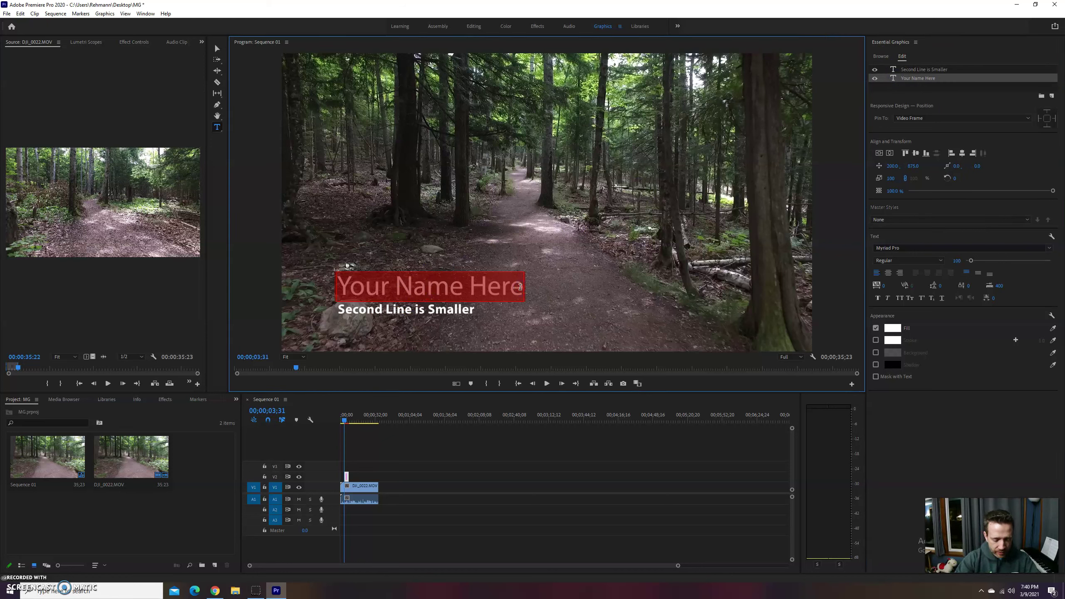
{"action": "type", "text": "Mr. Re"}
{"action": "type", "text": "hmann"}
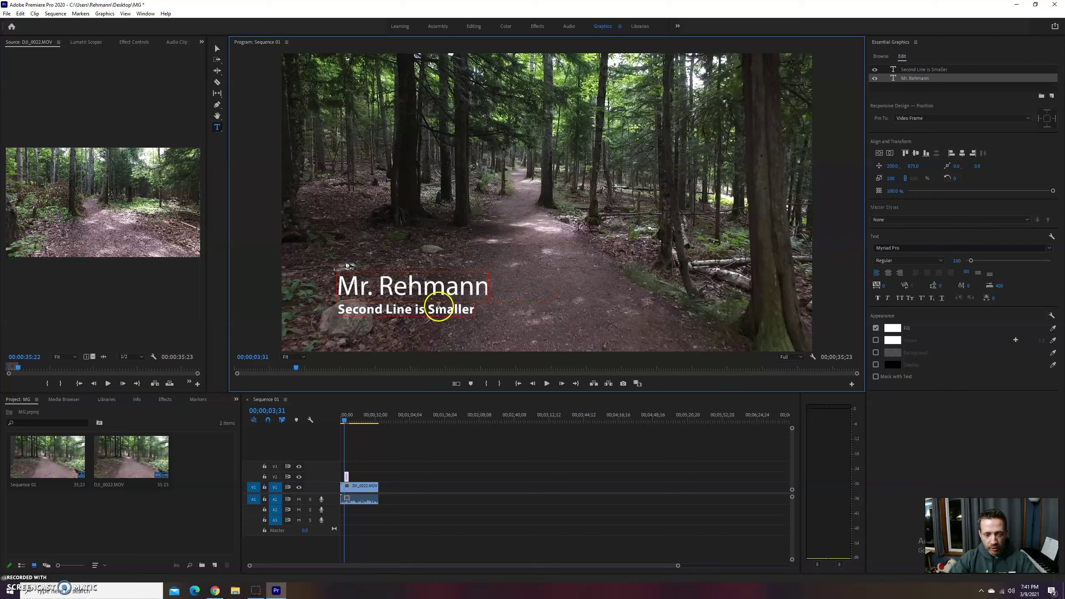
Replace the lower third's second line of text with "Professional Hiker"
{"action": "double_click", "coordinate": [436, 311]}
{"action": "type", "text": "A"}
{"action": "key", "text": "ctrl+a"}
{"action": "type", "text": "P"}
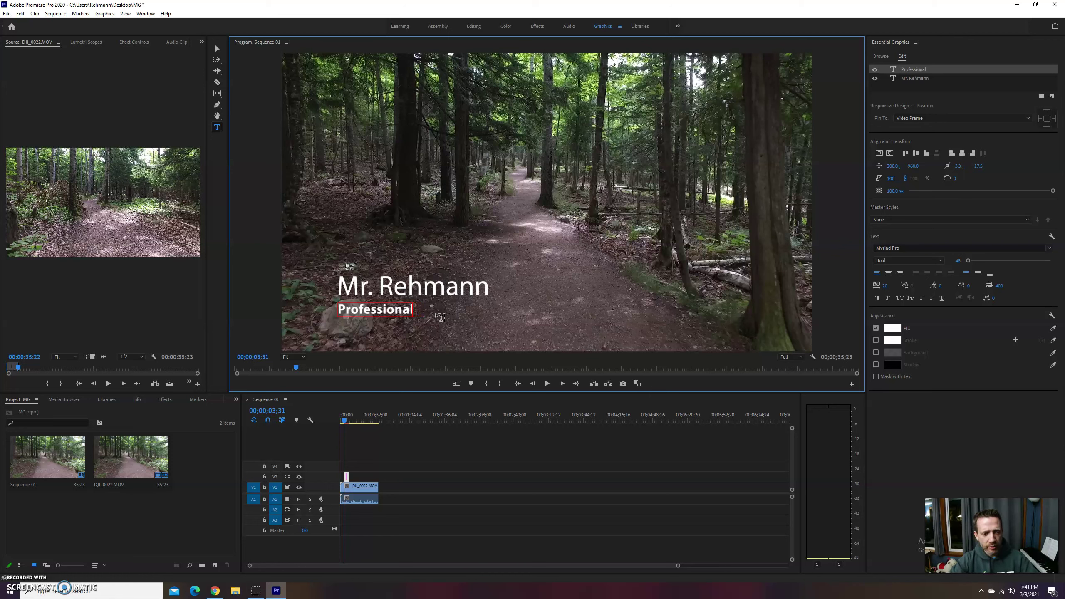
{"action": "left_click", "coordinate": [420, 311]}
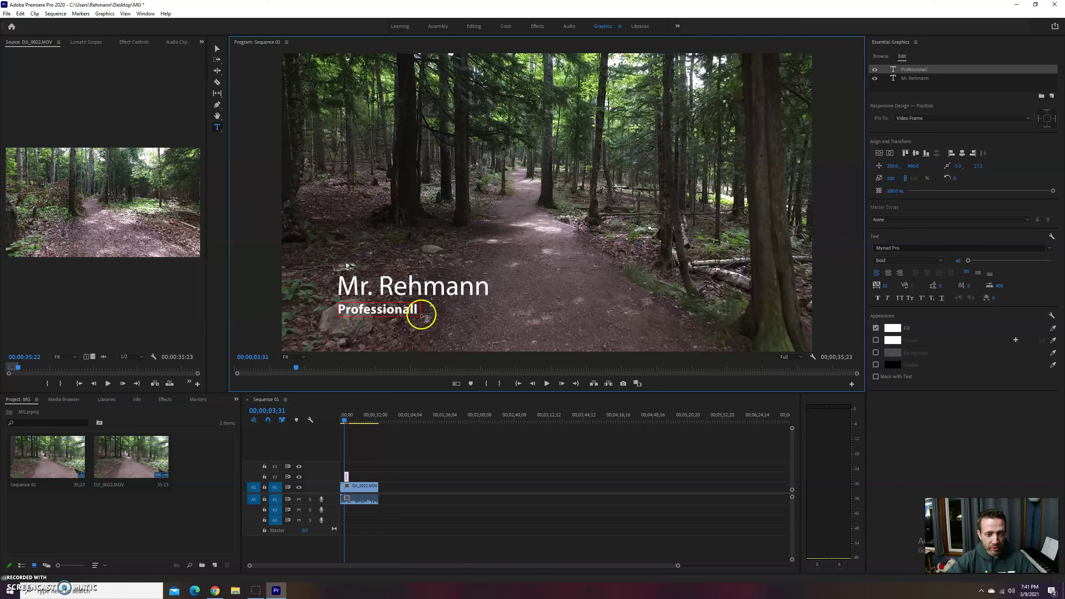
{"action": "left_click", "coordinate": [387, 297]}
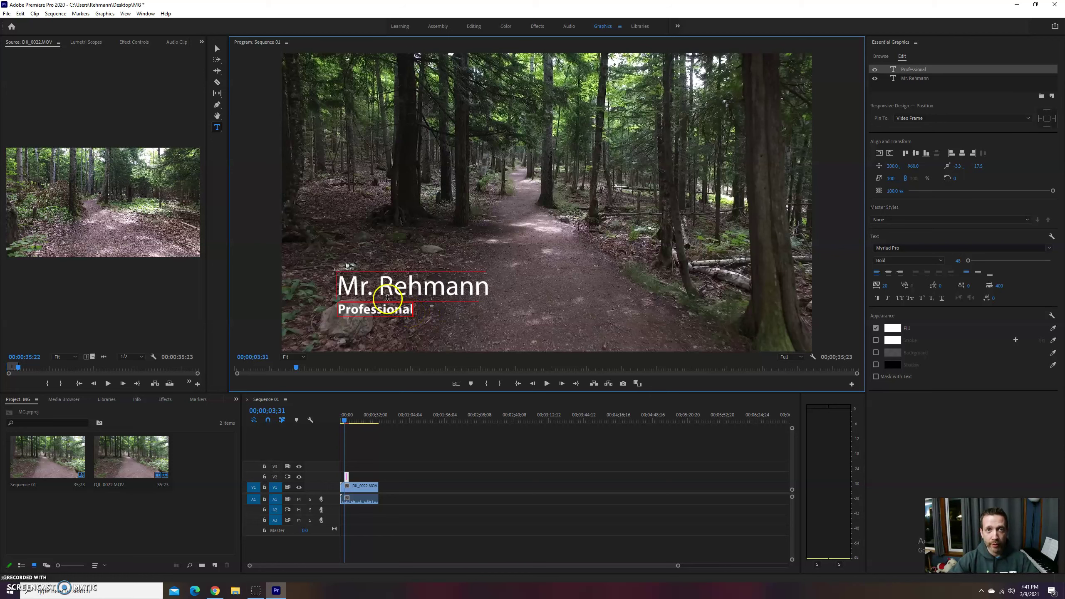
{"action": "left_click", "coordinate": [440, 327]}
{"action": "left_click", "coordinate": [424, 319]}
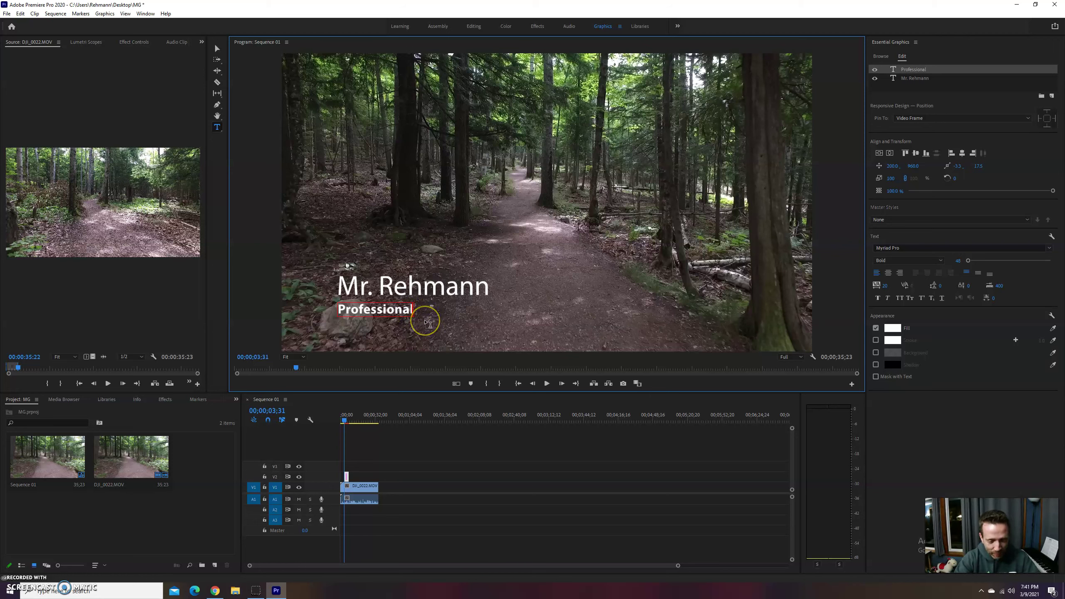
{"action": "type", "text": "Hiker"}
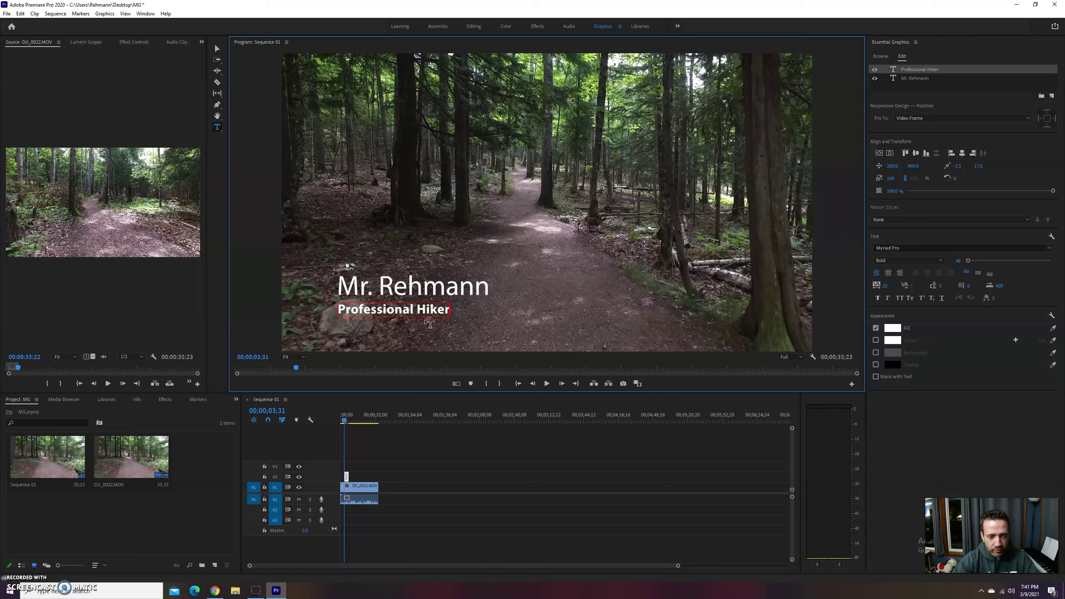
{"action": "left_click", "coordinate": [441, 498]}
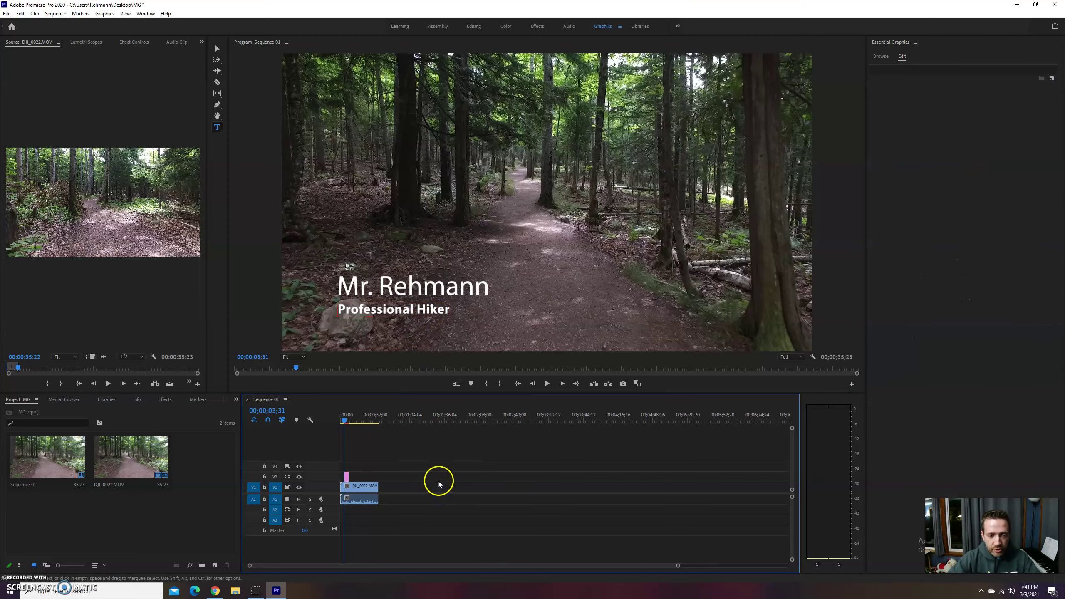
Play the lower third to 00;00;05;44 and trim the end of its V2 clip to the playhead
{"action": "left_click", "coordinate": [347, 478]}
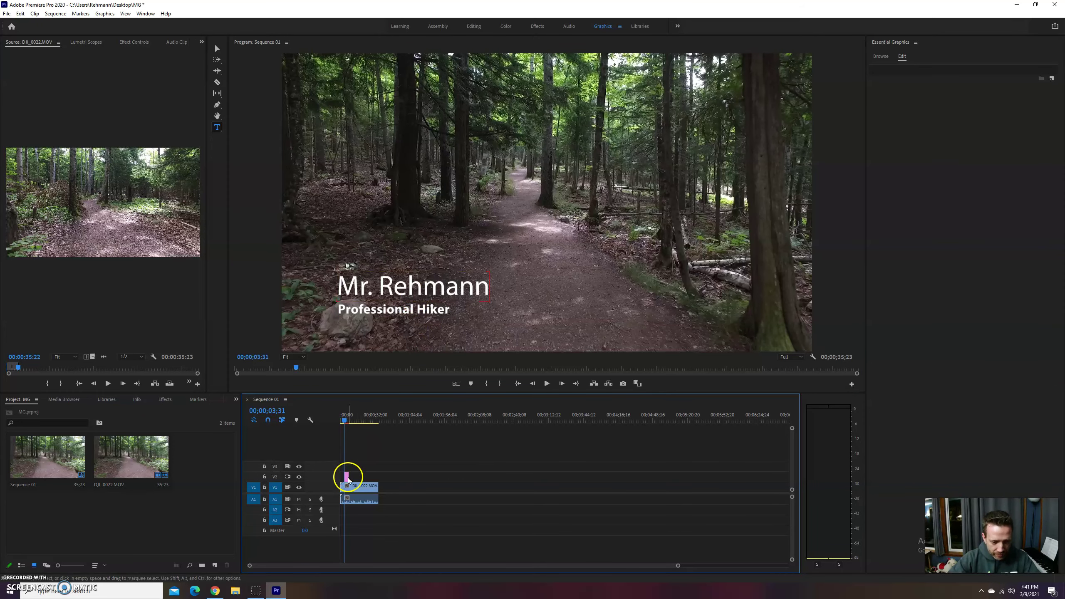
{"action": "left_click_drag", "start_coordinate": [675, 566], "coordinate": [513, 566]}
{"action": "left_click", "coordinate": [376, 421]}
{"action": "mouse_move", "coordinate": [378, 422]}
{"action": "left_mouse_down"}
{"action": "mouse_move", "coordinate": [397, 422]}
{"action": "mouse_move", "coordinate": [373, 427]}
{"action": "left_mouse_up"}
{"action": "key", "text": "space"}
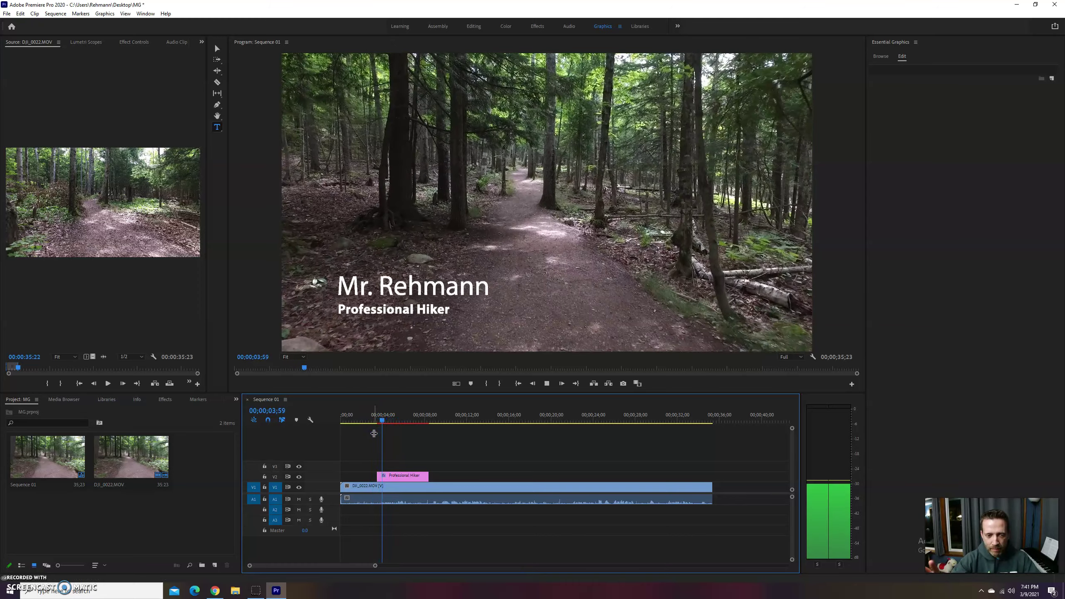
{"action": "key", "text": "space"}
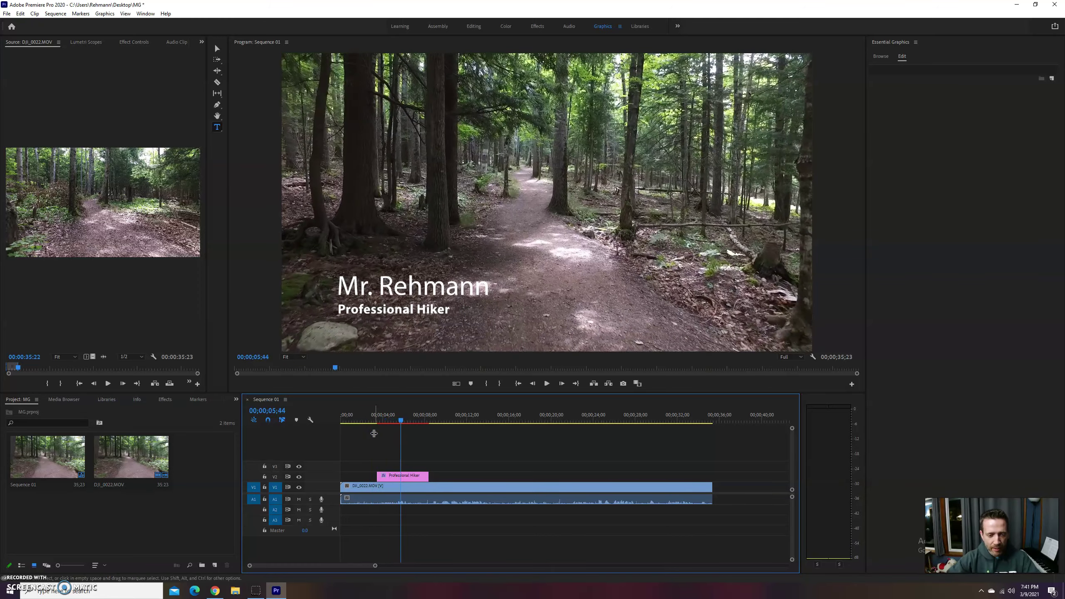
{"action": "left_click_drag", "start_coordinate": [429, 477], "coordinate": [399, 477]}
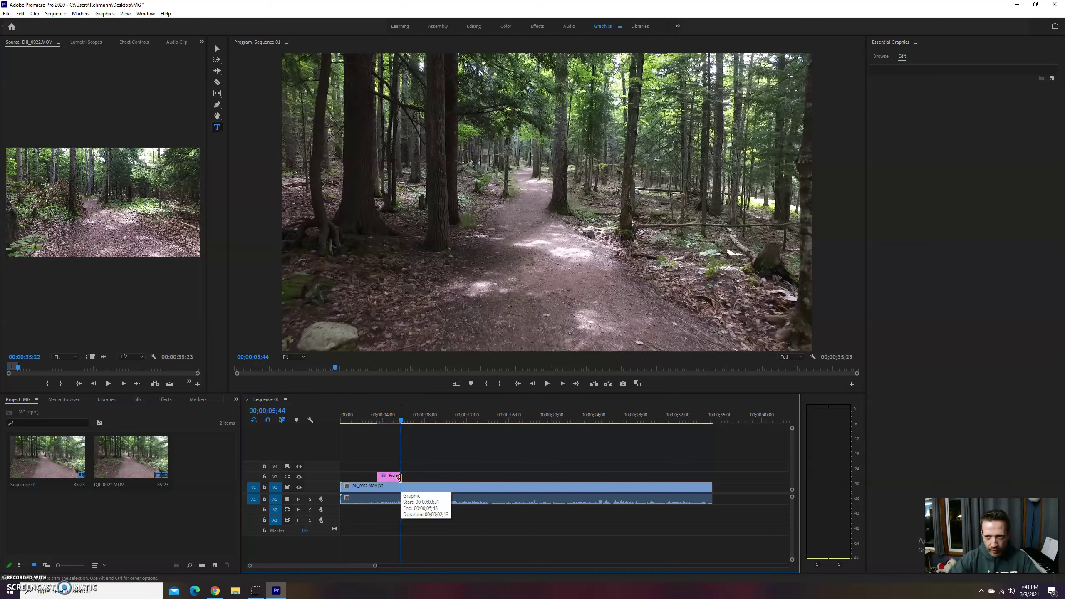
Select all of the lower third's name text at 00;00;04;28 and add a red stroke to it
{"action": "mouse_move", "coordinate": [394, 419]}
{"action": "left_mouse_down"}
{"action": "mouse_move", "coordinate": [367, 419]}
{"action": "mouse_move", "coordinate": [387, 420]}
{"action": "left_mouse_up"}
{"action": "left_click", "coordinate": [389, 476]}
{"action": "left_click", "coordinate": [520, 282]}
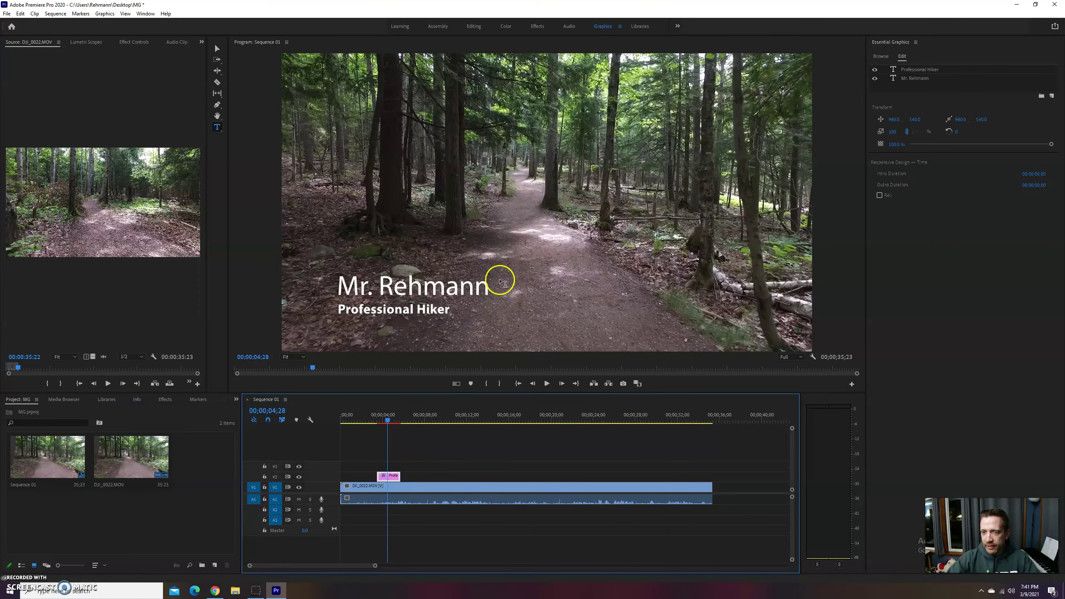
{"action": "left_click", "coordinate": [443, 292]}
{"action": "key", "text": "ctrl+a"}
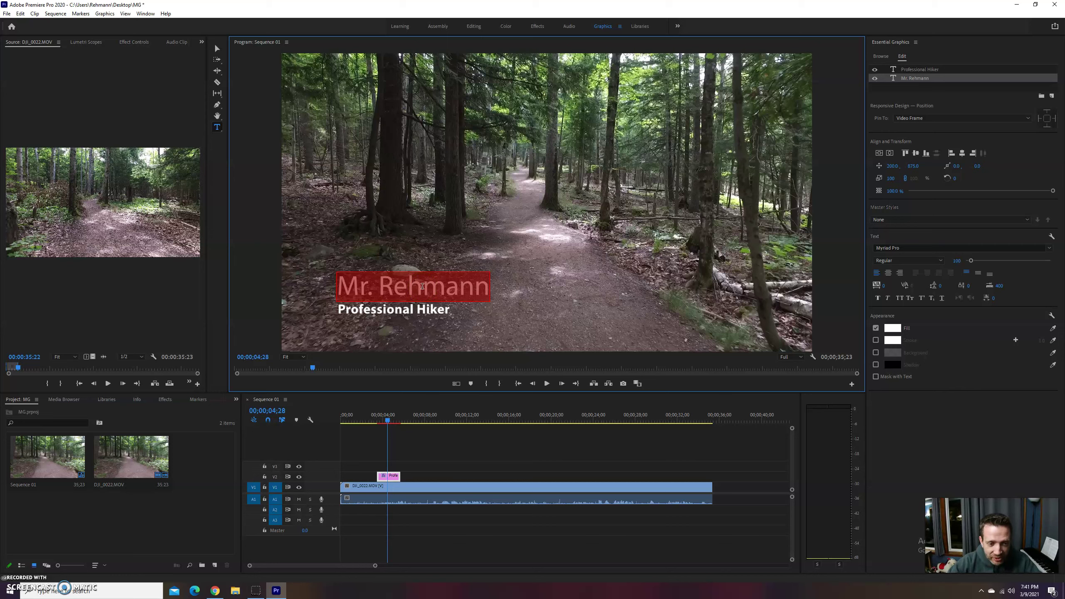
{"action": "left_click", "coordinate": [422, 286]}
{"action": "left_click", "coordinate": [344, 288]}
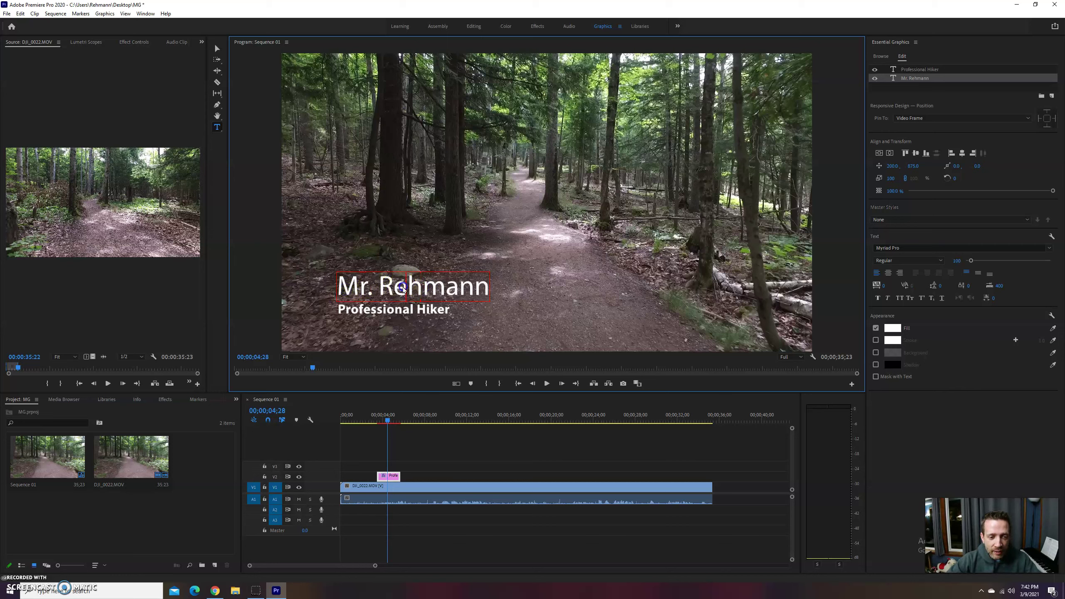
{"action": "key", "text": "ctrl+a"}
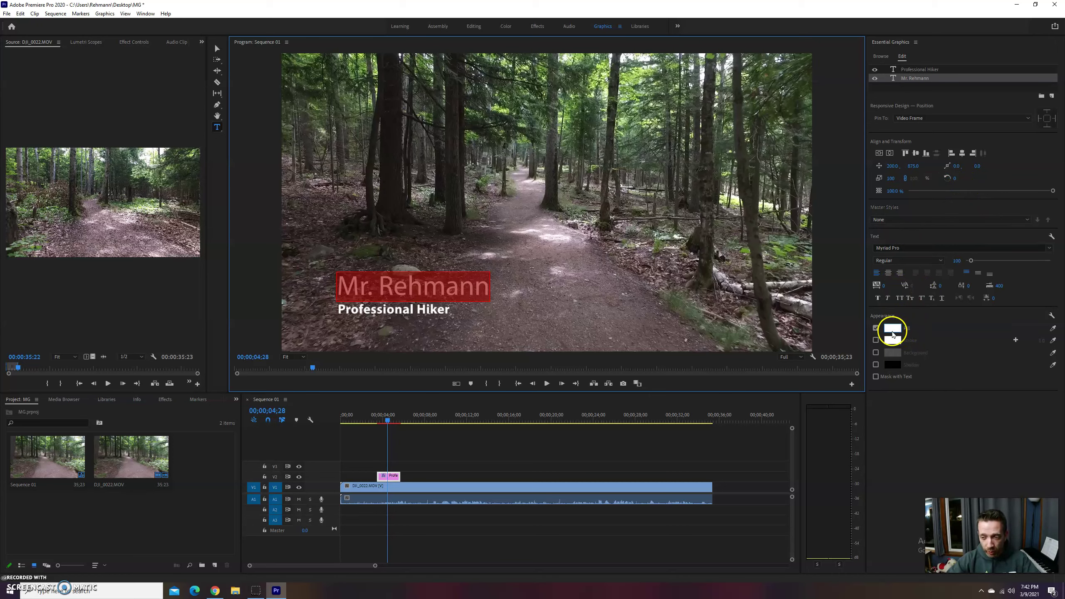
{"action": "left_click", "coordinate": [876, 340]}
{"action": "left_click", "coordinate": [917, 341]}
{"action": "left_click", "coordinate": [892, 340]}
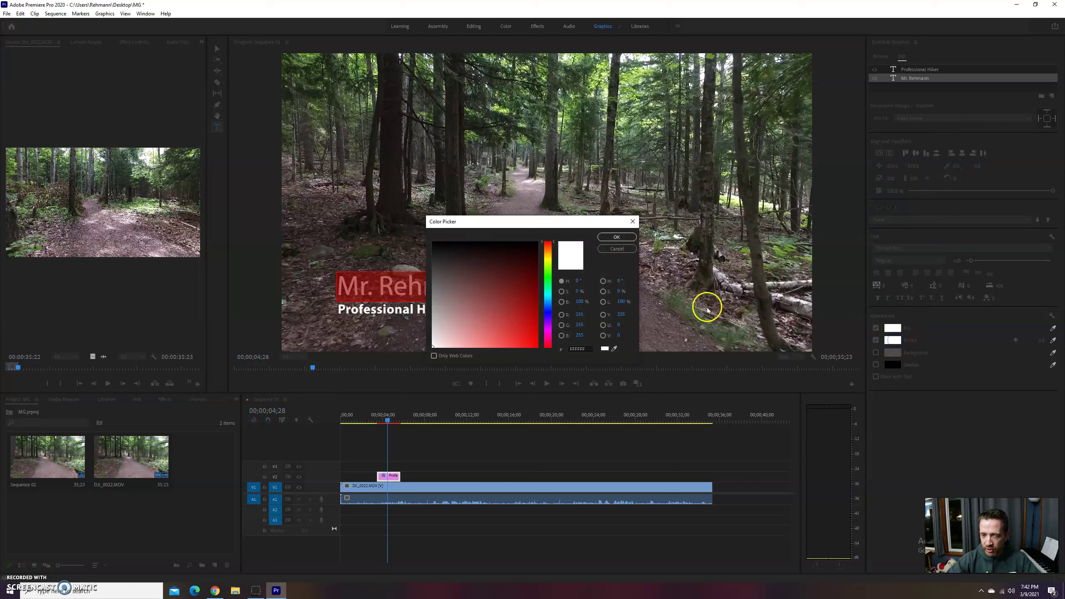
{"action": "mouse_move", "coordinate": [529, 291]}
{"action": "left_mouse_down"}
{"action": "mouse_move", "coordinate": [518, 290]}
{"action": "mouse_move", "coordinate": [524, 319]}
{"action": "left_mouse_up"}
{"action": "left_click", "coordinate": [616, 236]}
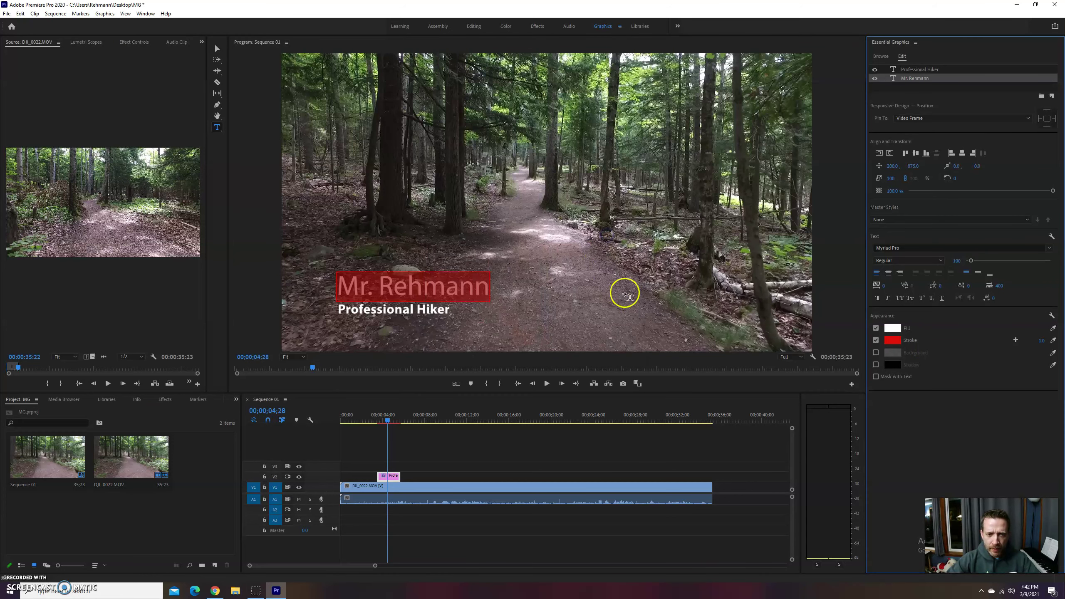
Increase the width of the red stroke on the name text and deselect the graphic to check it
{"action": "left_click", "coordinate": [472, 292]}
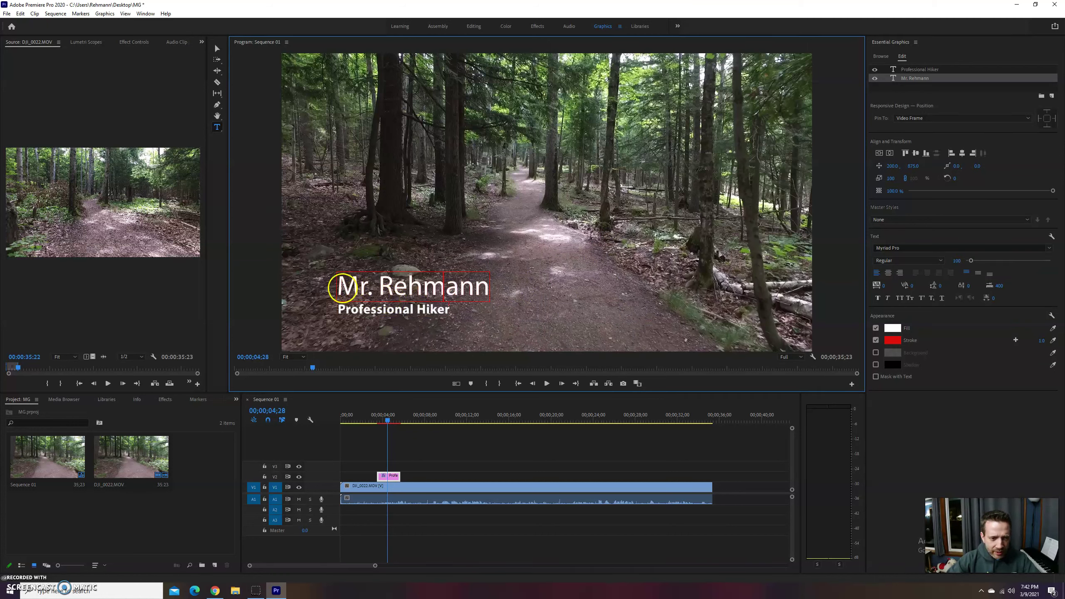
{"action": "left_click_drag", "start_coordinate": [337, 287], "coordinate": [487, 289]}
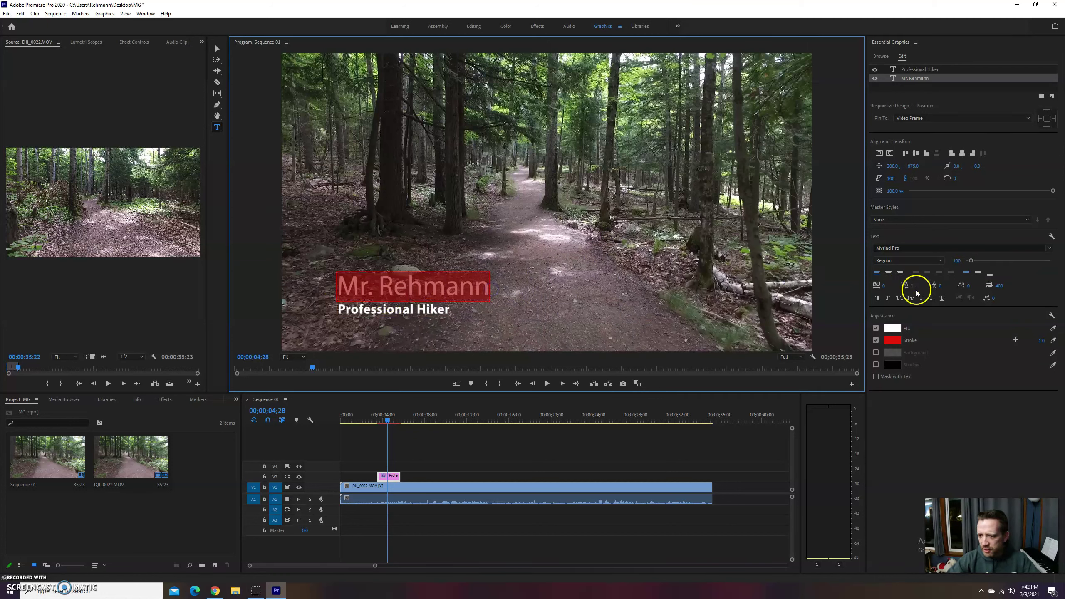
{"action": "left_click", "coordinate": [1042, 342]}
{"action": "type", "text": "100"}
{"action": "key", "text": "Return"}
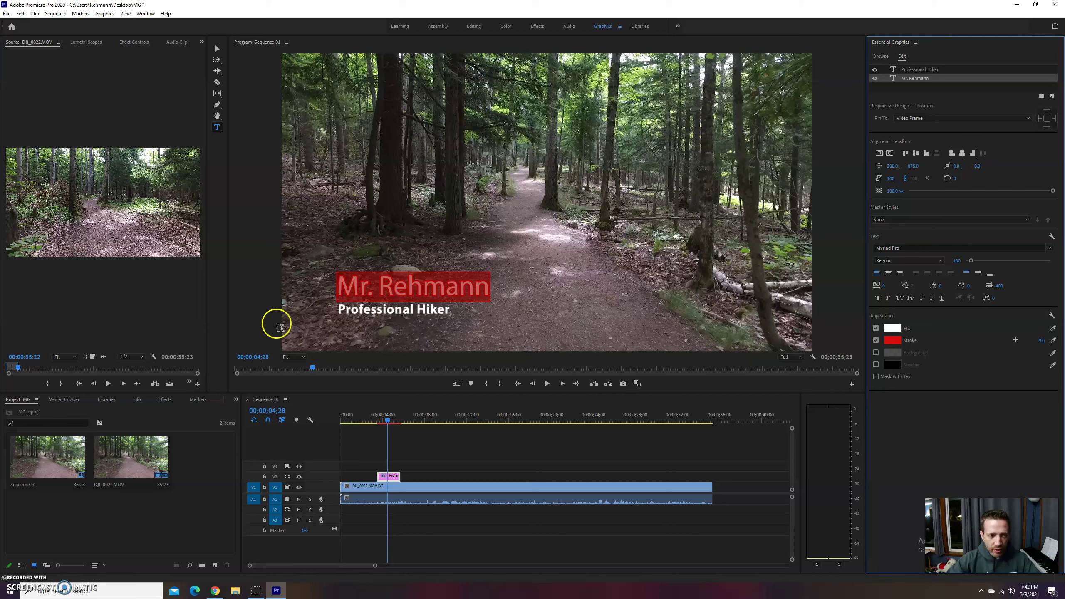
{"action": "left_click", "coordinate": [217, 49]}
{"action": "left_click", "coordinate": [502, 451]}
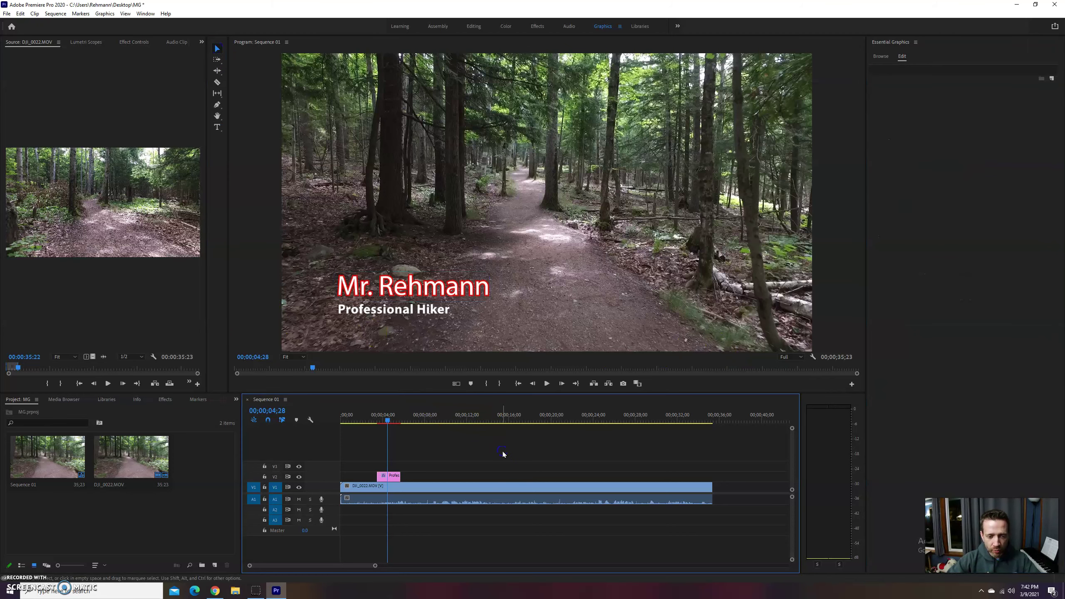
Turn on a black shadow for the lower third's name text
{"action": "left_click", "coordinate": [428, 291]}
{"action": "double_click", "coordinate": [441, 286]}
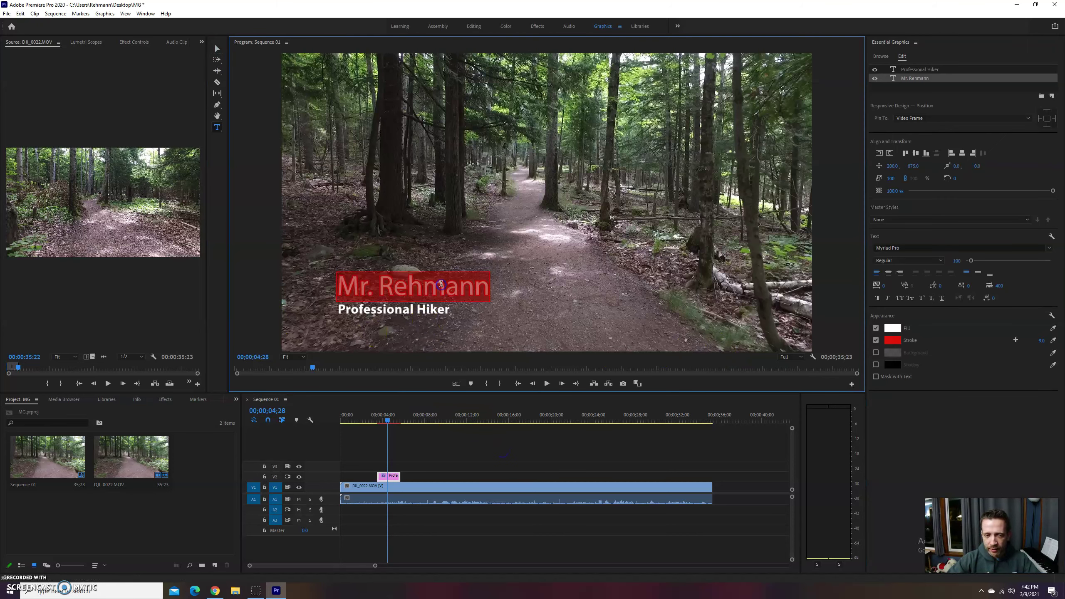
{"action": "left_click", "coordinate": [473, 287]}
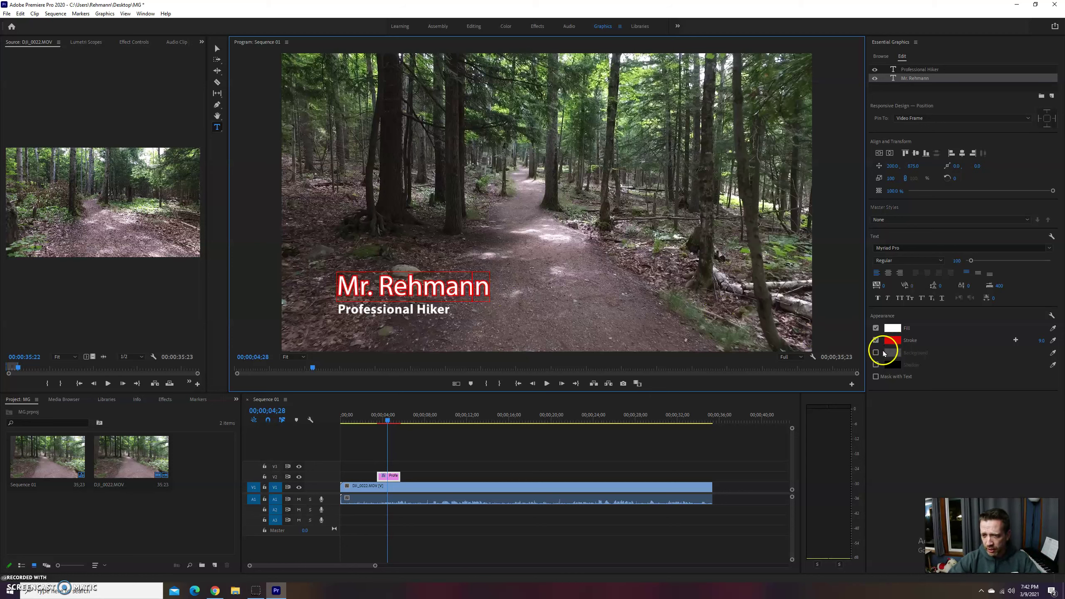
{"action": "left_click", "coordinate": [878, 365]}
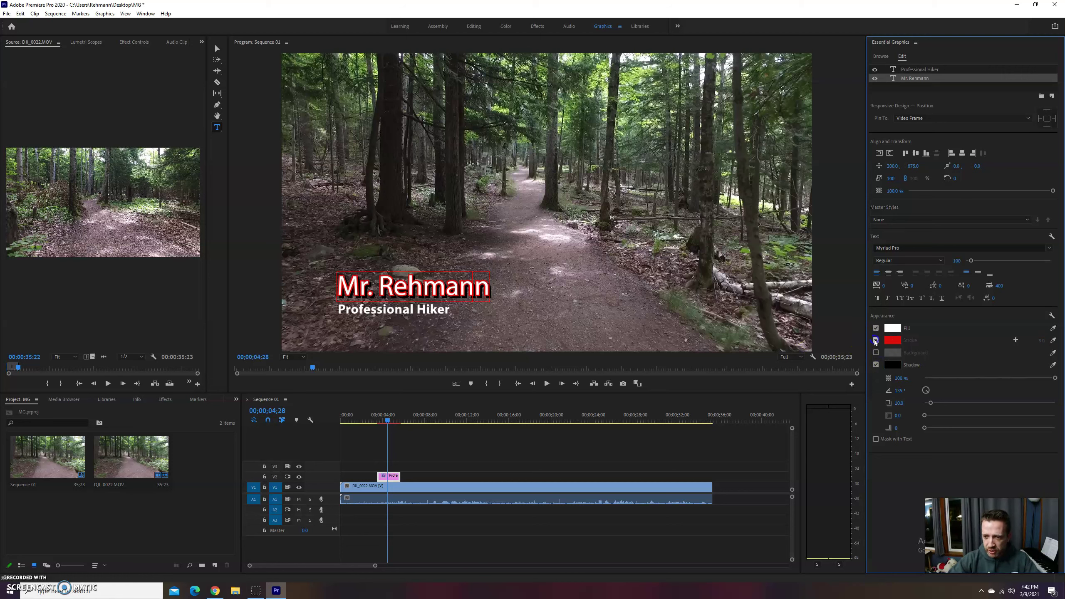
Turn off the red stroke on the name text, keeping its shadow
{"action": "left_click", "coordinate": [876, 340]}
{"action": "left_click", "coordinate": [535, 277]}
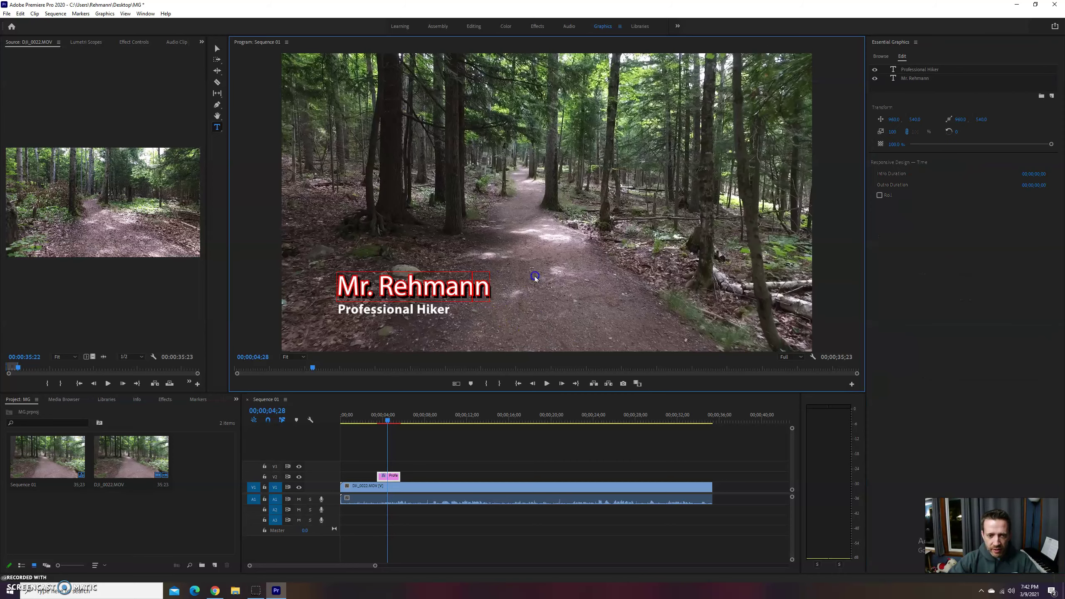
{"action": "left_click", "coordinate": [457, 290]}
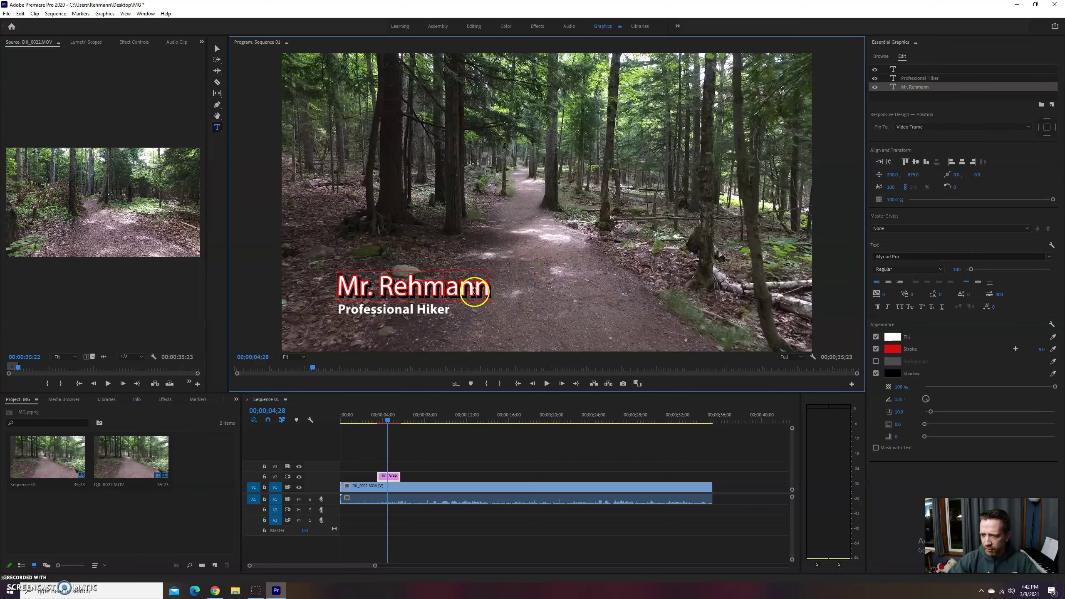
{"action": "triple_click", "coordinate": [474, 290]}
{"action": "left_click", "coordinate": [872, 350]}
{"action": "left_click", "coordinate": [875, 349]}
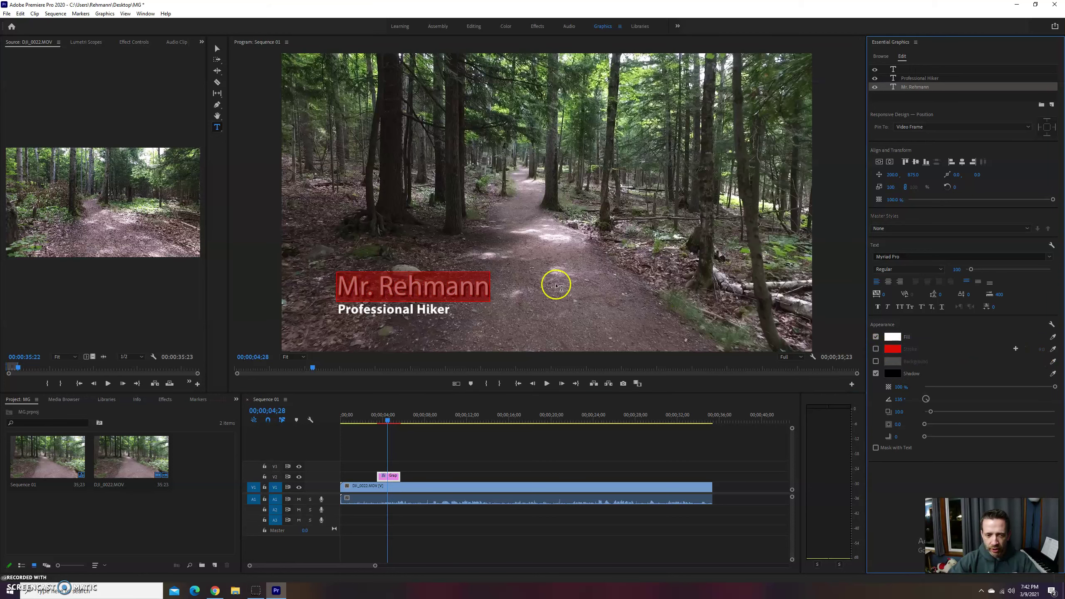
{"action": "left_click", "coordinate": [528, 277]}
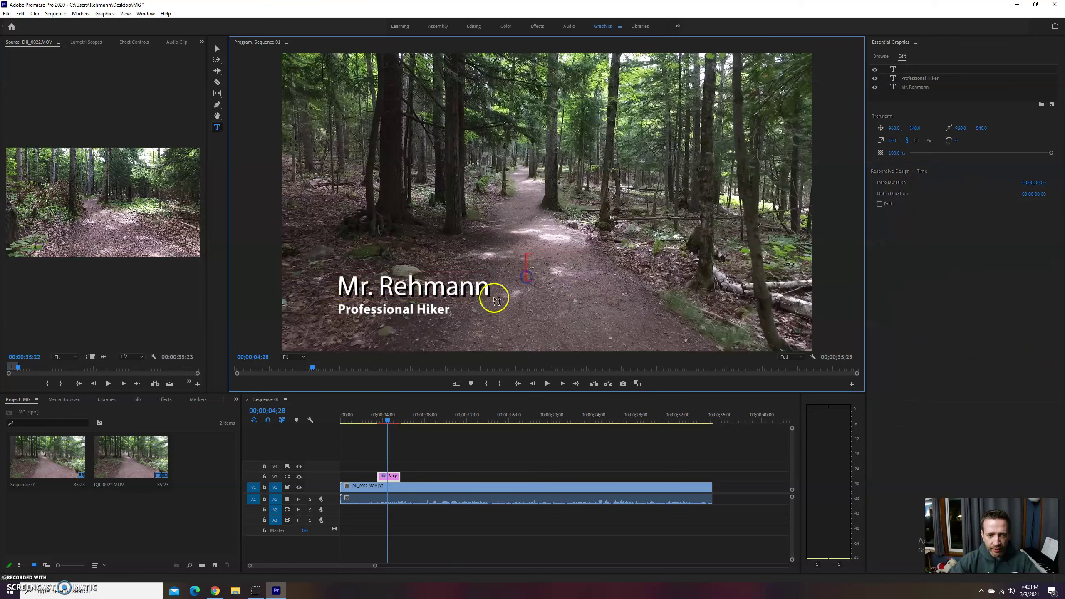
Increase the name text shadow's blur, size and distance, and play the sequence to preview the title
{"action": "left_click", "coordinate": [474, 291]}
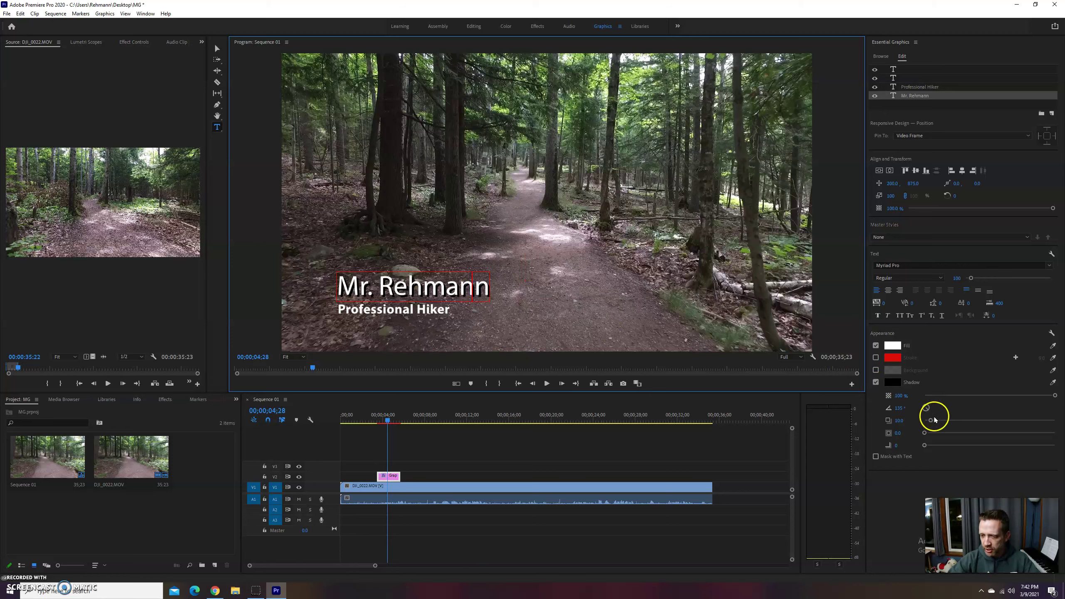
{"action": "left_click_drag", "start_coordinate": [925, 447], "coordinate": [950, 445]}
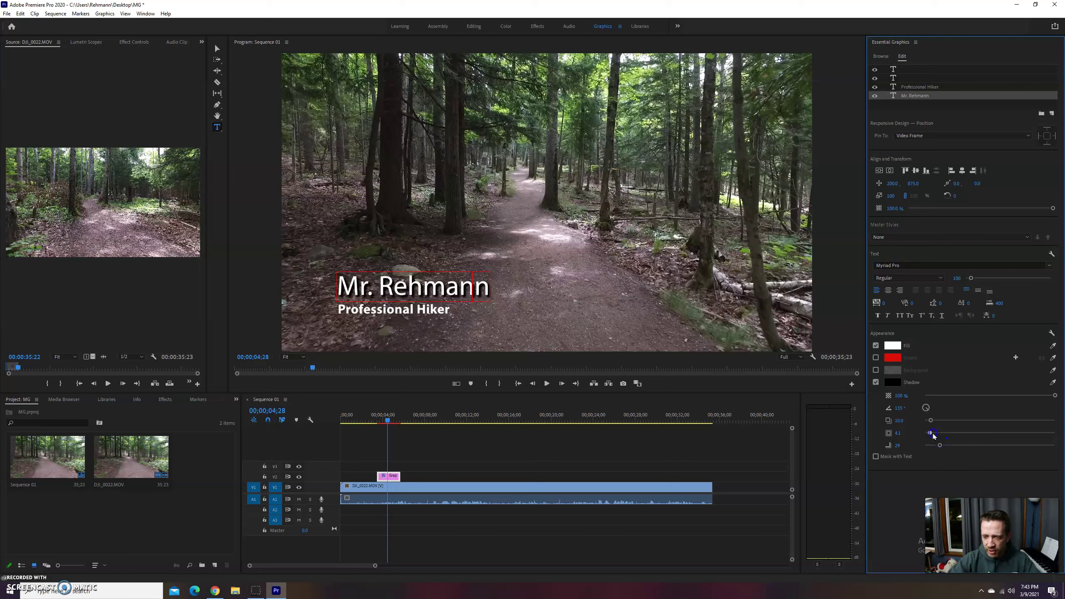
{"action": "left_click_drag", "start_coordinate": [932, 420], "coordinate": [937, 420]}
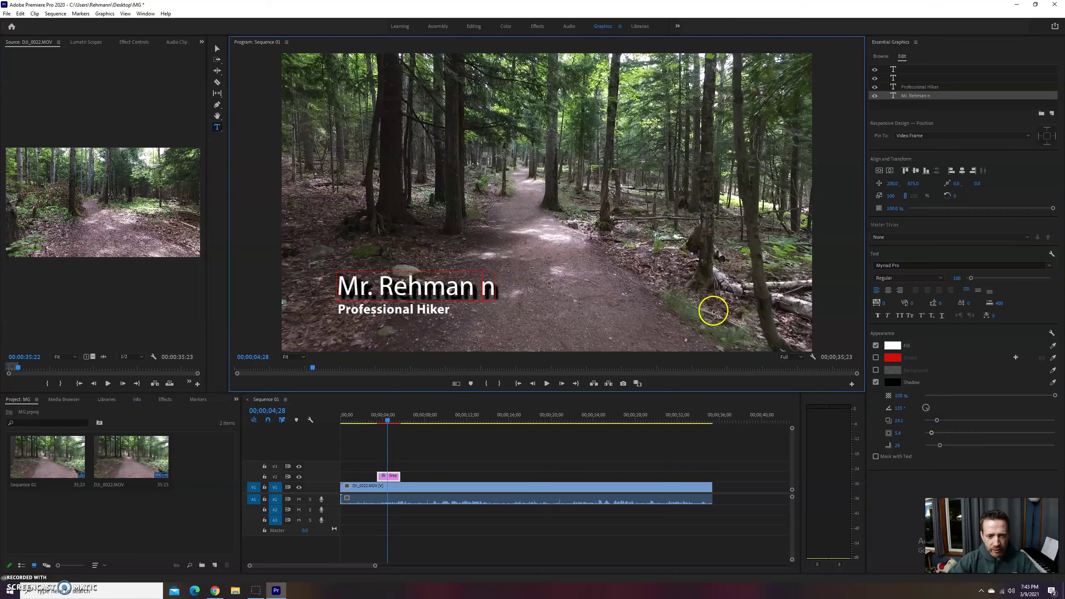
{"action": "left_click", "coordinate": [217, 48]}
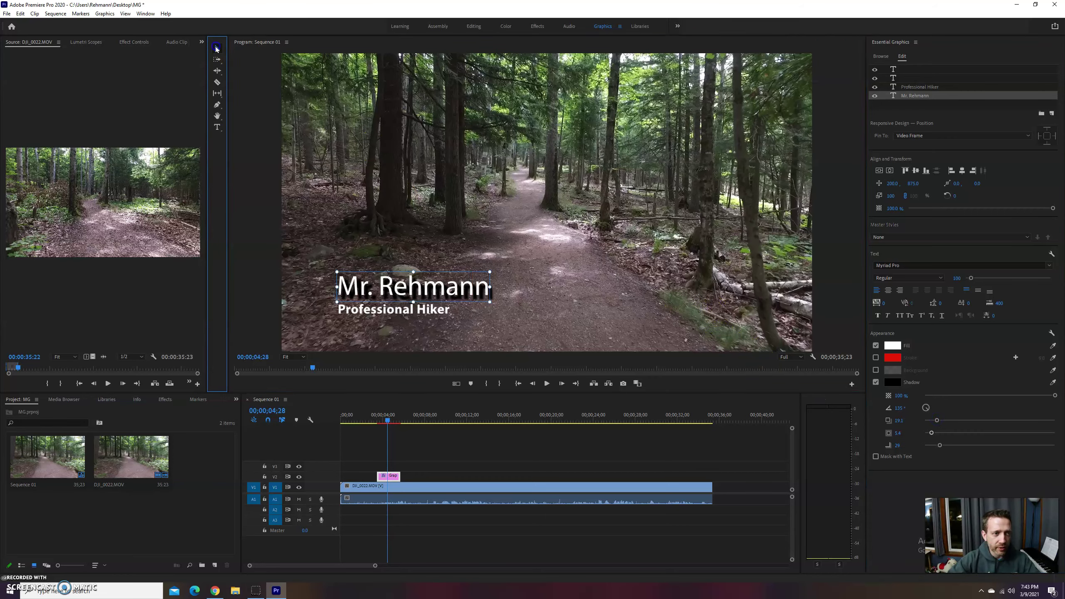
{"action": "left_click", "coordinate": [577, 230]}
{"action": "key", "text": "space"}
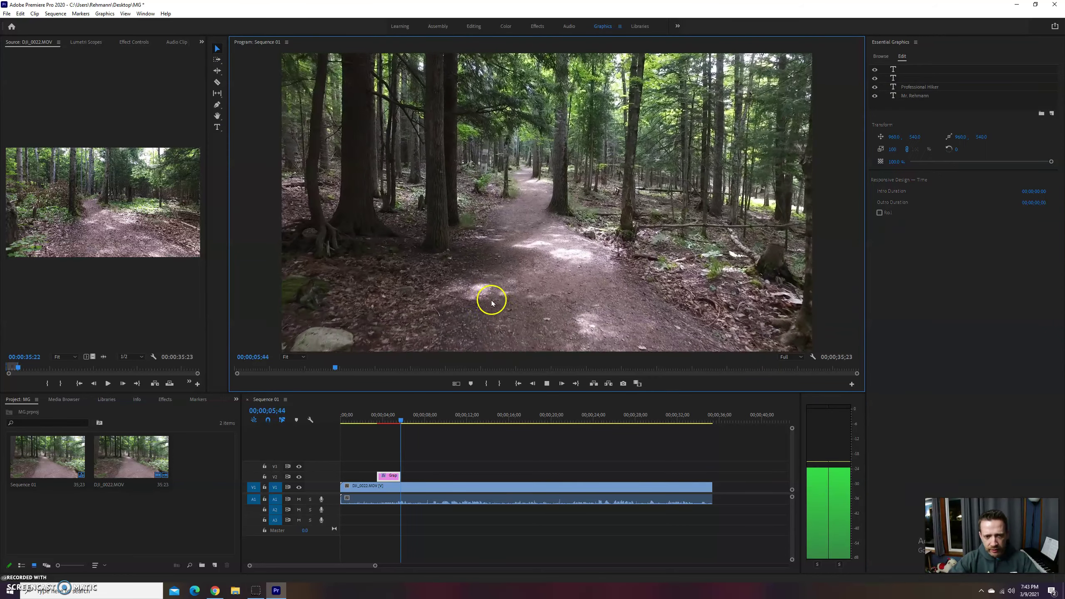
{"action": "key", "text": "space"}
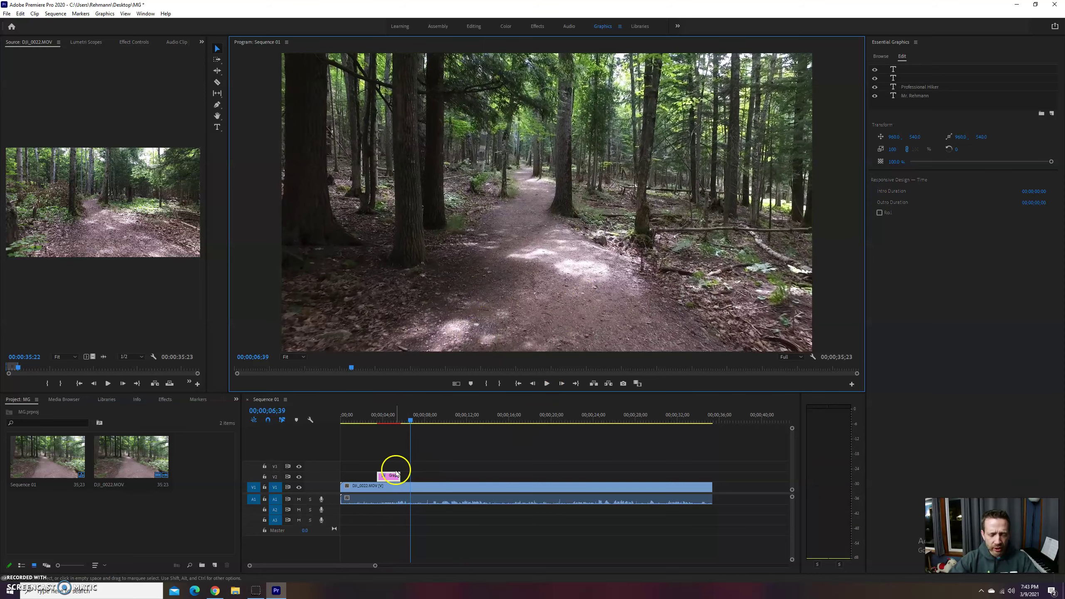
Delete the lower-third graphic from track V2 and return to browsing the motion graphics templates
{"action": "key", "text": "Delete"}
{"action": "left_click", "coordinate": [881, 56]}
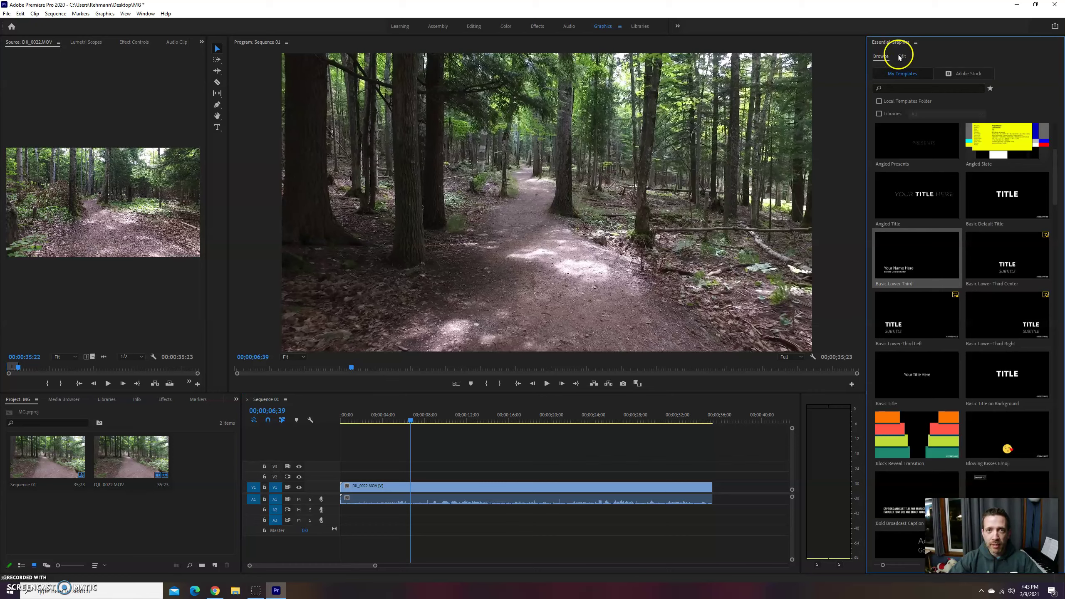
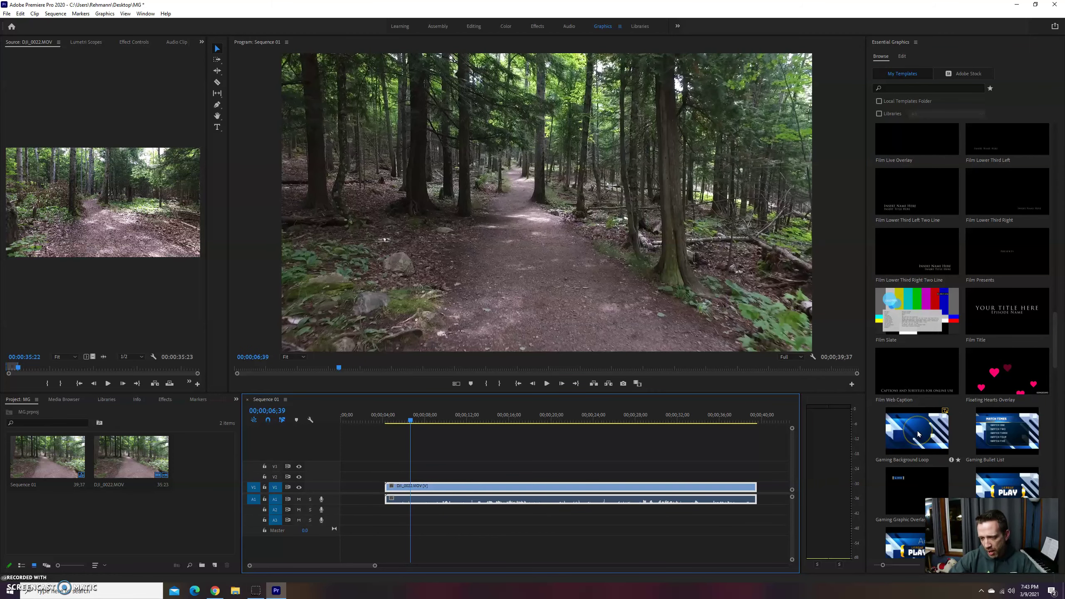
Place the Gaming Transition template on V2 across the start of the trail clip and play it
{"action": "scroll", "coordinate": [917, 434], "scroll_direction": "down", "scroll_amount": 10}
{"action": "left_click_drag", "start_coordinate": [1053, 418], "coordinate": [1052, 365]}
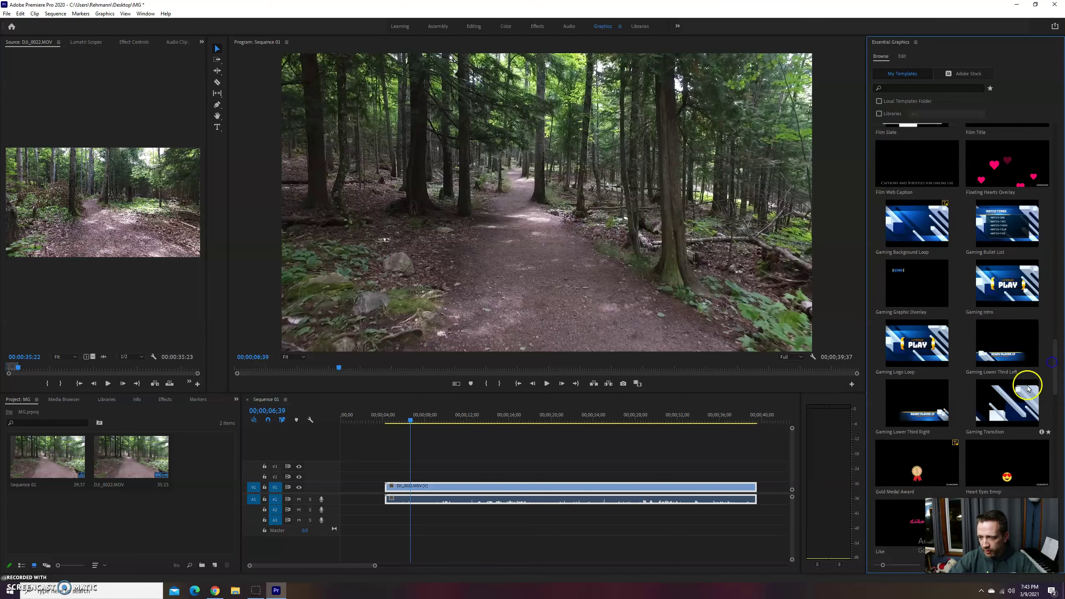
{"action": "left_click_drag", "start_coordinate": [1014, 400], "coordinate": [386, 475]}
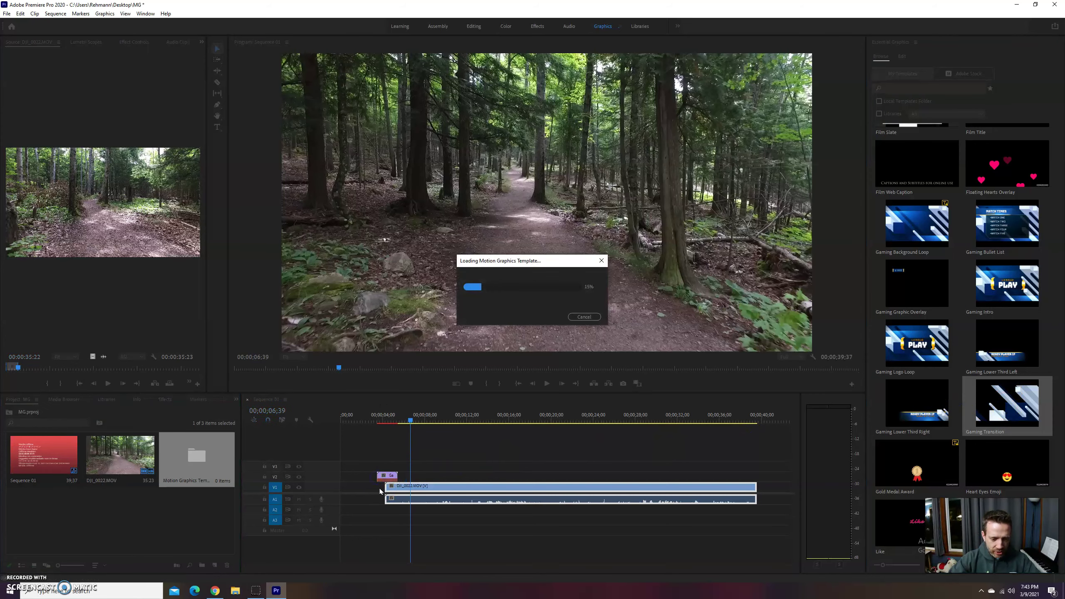
{"action": "left_click", "coordinate": [393, 480]}
{"action": "left_click", "coordinate": [382, 419]}
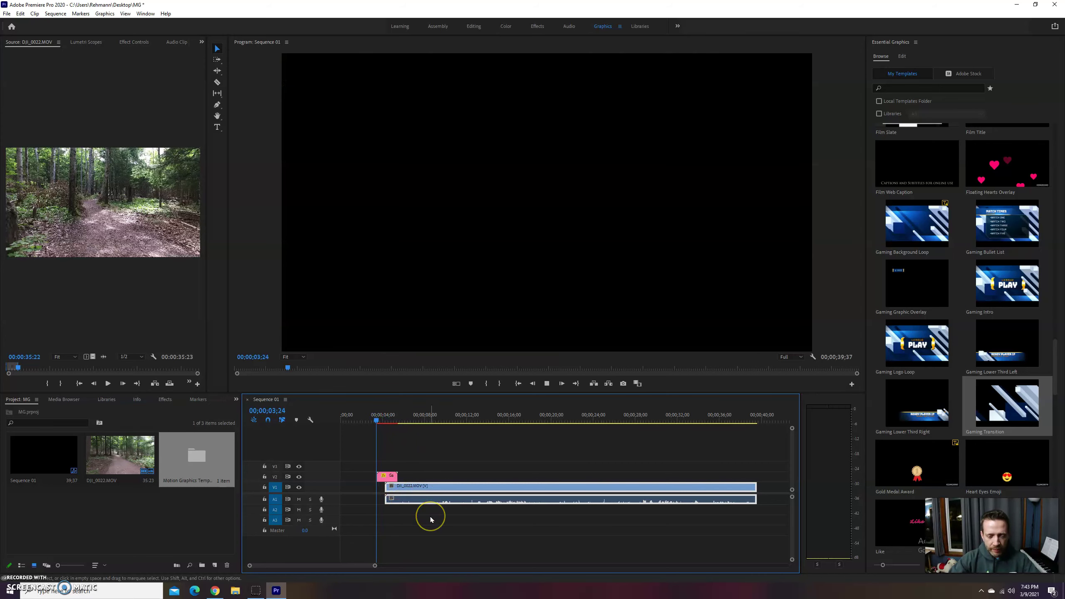
{"action": "left_click", "coordinate": [546, 384]}
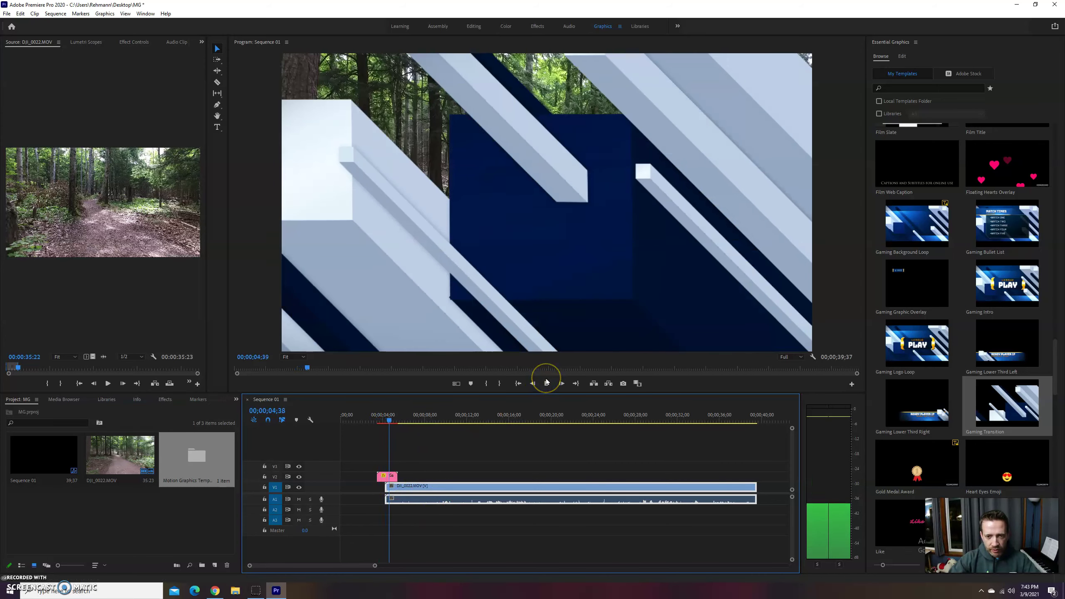
Trim a little off the start of the trail clip on V1 and play the transition over it
{"action": "left_click_drag", "start_coordinate": [385, 487], "coordinate": [387, 487]}
{"action": "left_click", "coordinate": [377, 452]}
{"action": "left_click_drag", "start_coordinate": [386, 419], "coordinate": [383, 420]}
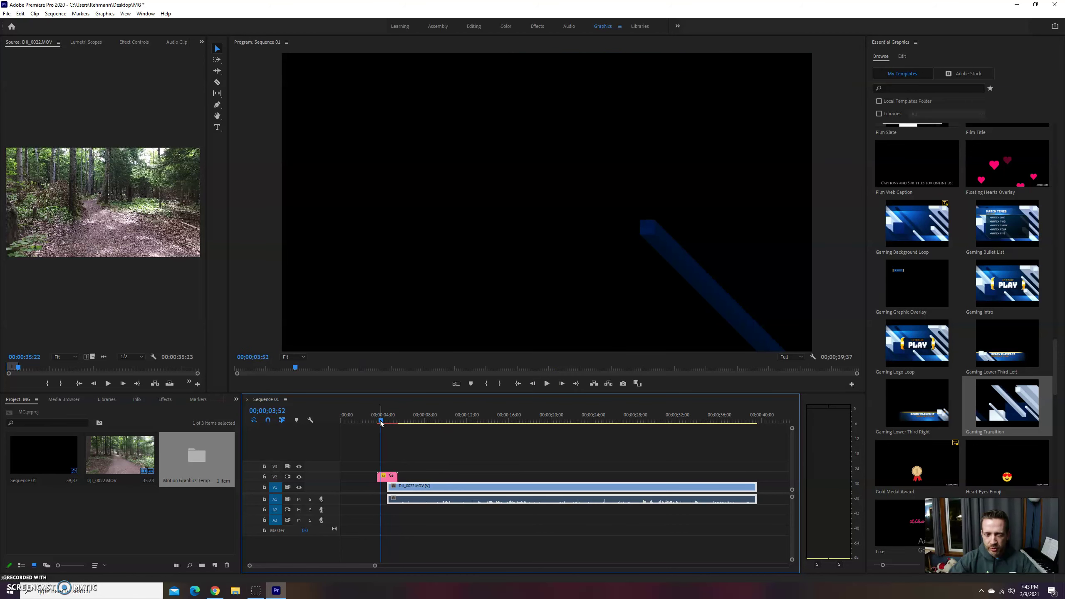
{"action": "left_click", "coordinate": [477, 444]}
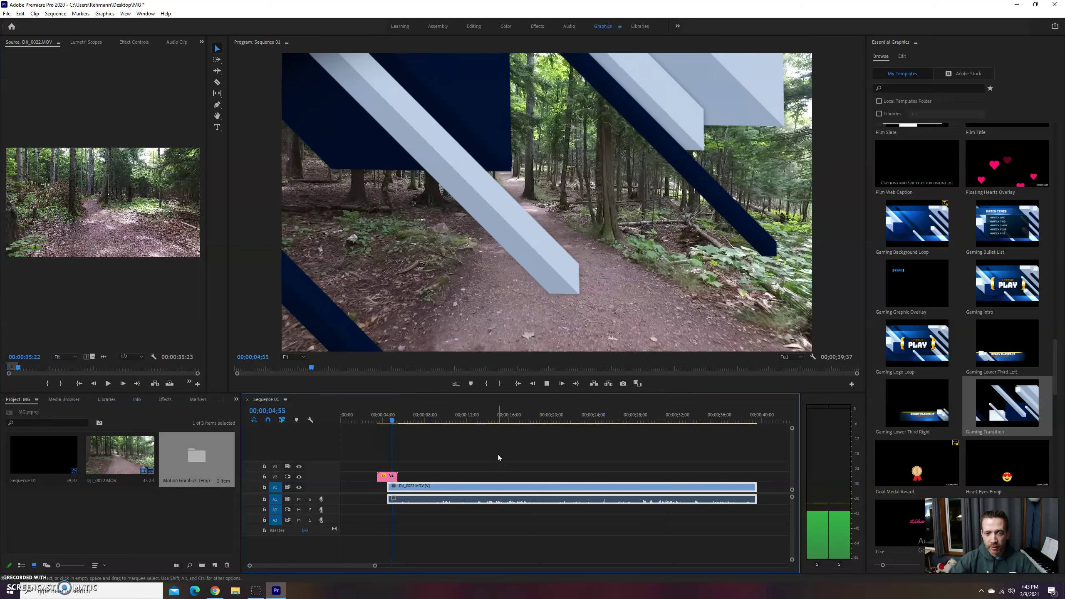
{"action": "key", "text": "space"}
Scrub through the gaming transition to examine how it covers the start of the trail clip
{"action": "mouse_move", "coordinate": [385, 415]}
{"action": "left_mouse_down"}
{"action": "mouse_move", "coordinate": [397, 416]}
{"action": "mouse_move", "coordinate": [389, 422]}
{"action": "left_mouse_up"}
{"action": "left_click", "coordinate": [386, 475]}
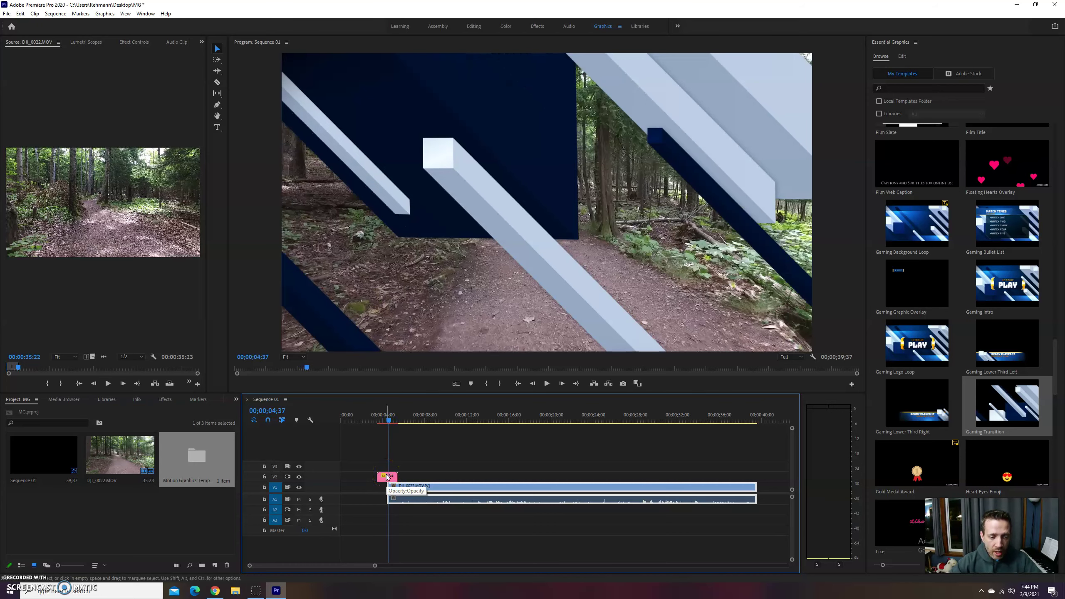
{"action": "left_click", "coordinate": [387, 422]}
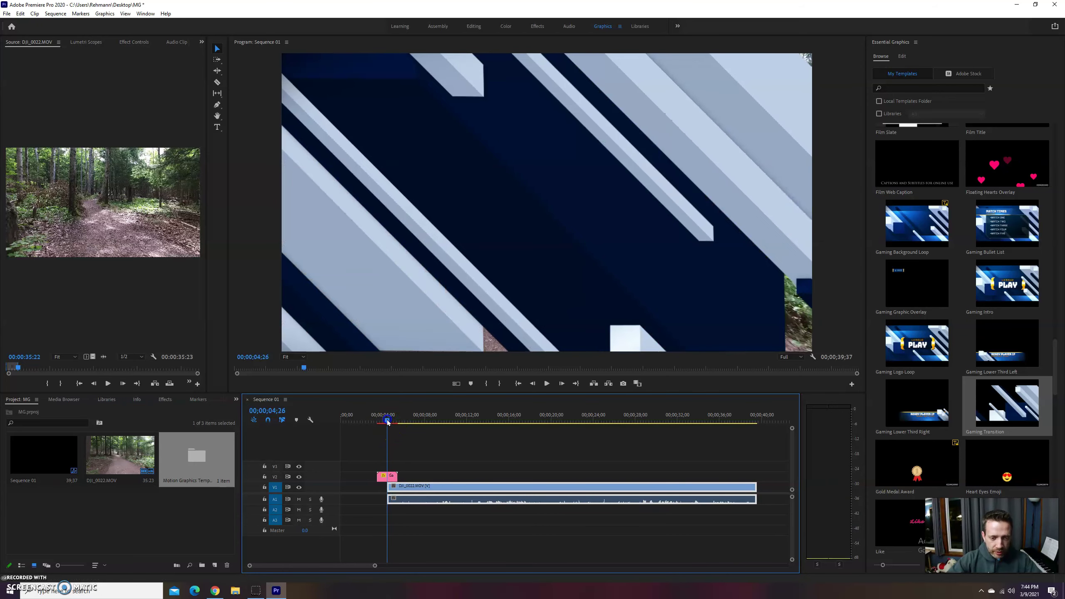
{"action": "left_click_drag", "start_coordinate": [388, 423], "coordinate": [389, 423]}
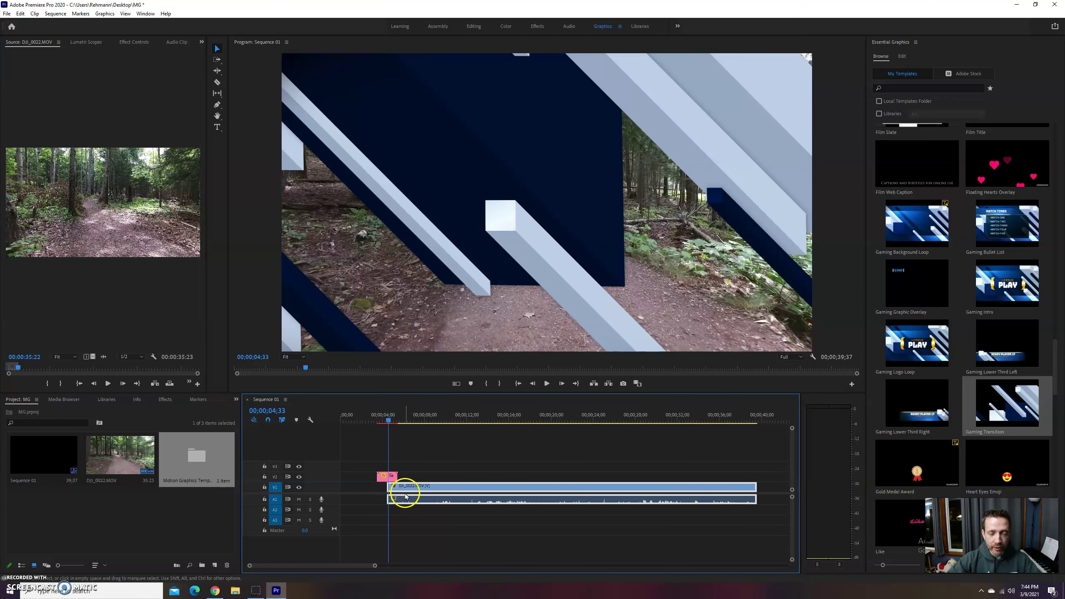
{"action": "left_click", "coordinate": [386, 470]}
{"action": "mouse_move", "coordinate": [386, 470]}
{"action": "left_mouse_down"}
{"action": "mouse_move", "coordinate": [398, 460]}
{"action": "mouse_move", "coordinate": [413, 476]}
{"action": "left_mouse_up"}
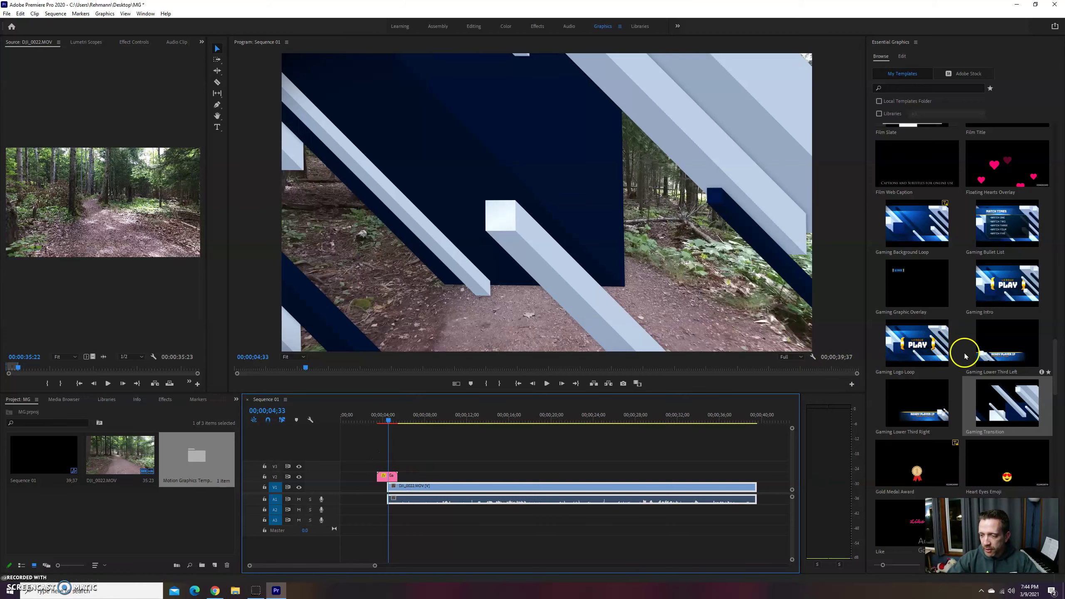
Add the Sports Scoreboard template to V2 after the gaming transition and show its frame at 00;00;09;01
{"action": "left_click_drag", "start_coordinate": [1055, 362], "coordinate": [1054, 302]}
{"action": "scroll", "coordinate": [1053, 312], "scroll_direction": "up", "scroll_amount": 10}
{"action": "scroll", "coordinate": [1052, 322], "scroll_direction": "down", "scroll_amount": 15}
{"action": "scroll", "coordinate": [1061, 471], "scroll_direction": "down", "scroll_amount": 5}
{"action": "left_click_drag", "start_coordinate": [1003, 416], "coordinate": [433, 477]}
{"action": "left_click_drag", "start_coordinate": [423, 422], "coordinate": [436, 421]}
{"action": "left_click", "coordinate": [449, 479]}
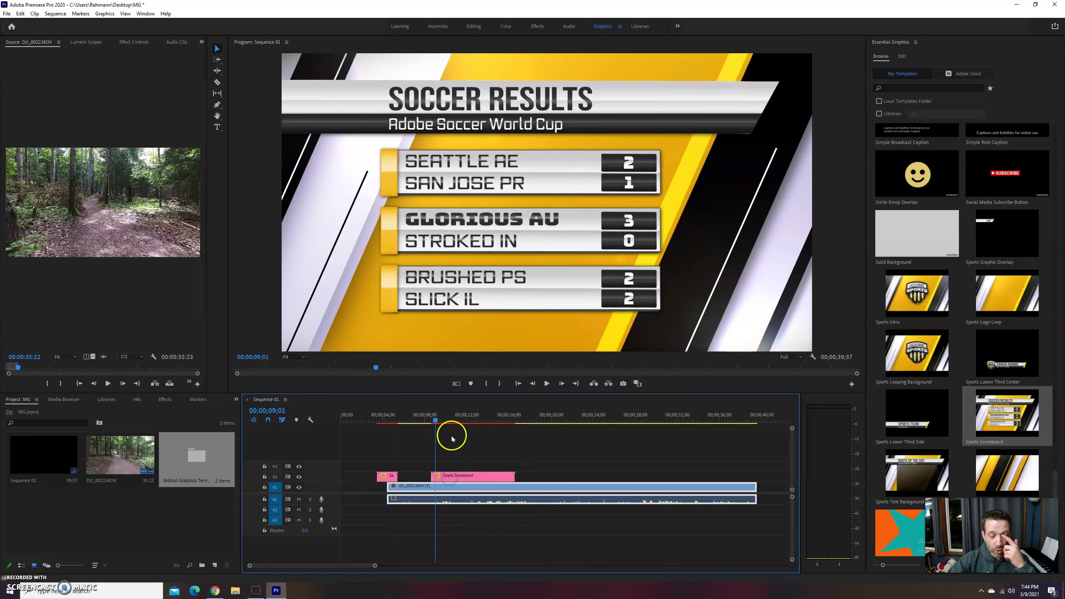
Replace the scoreboard's SOCCER RESULTS title with the presenter's first name
{"action": "left_click", "coordinate": [572, 104]}
{"action": "double_click", "coordinate": [571, 103]}
{"action": "left_click", "coordinate": [577, 106]}
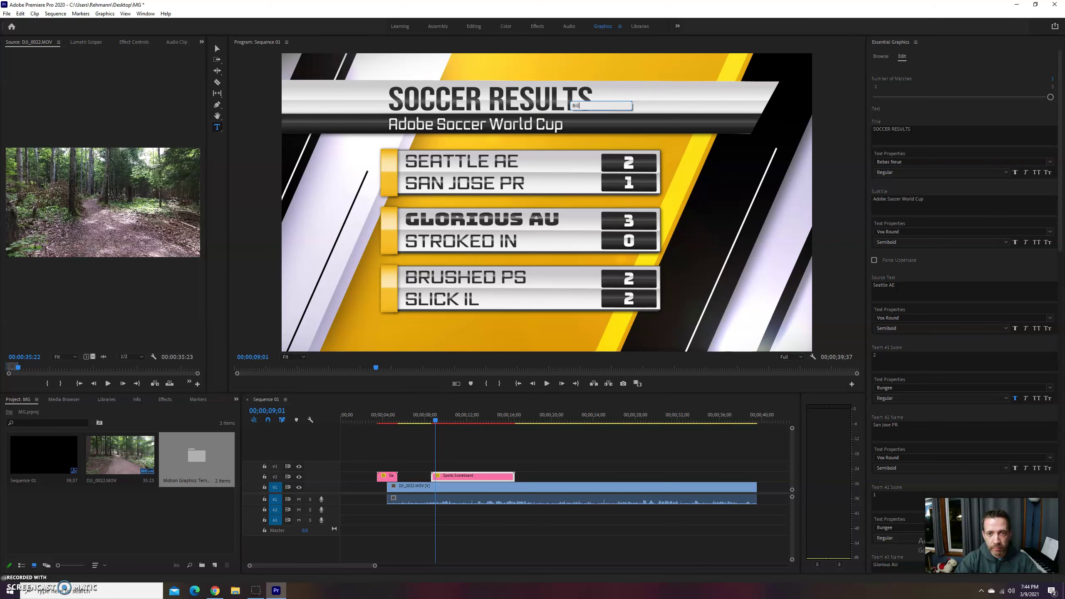
{"action": "left_click", "coordinate": [595, 112]}
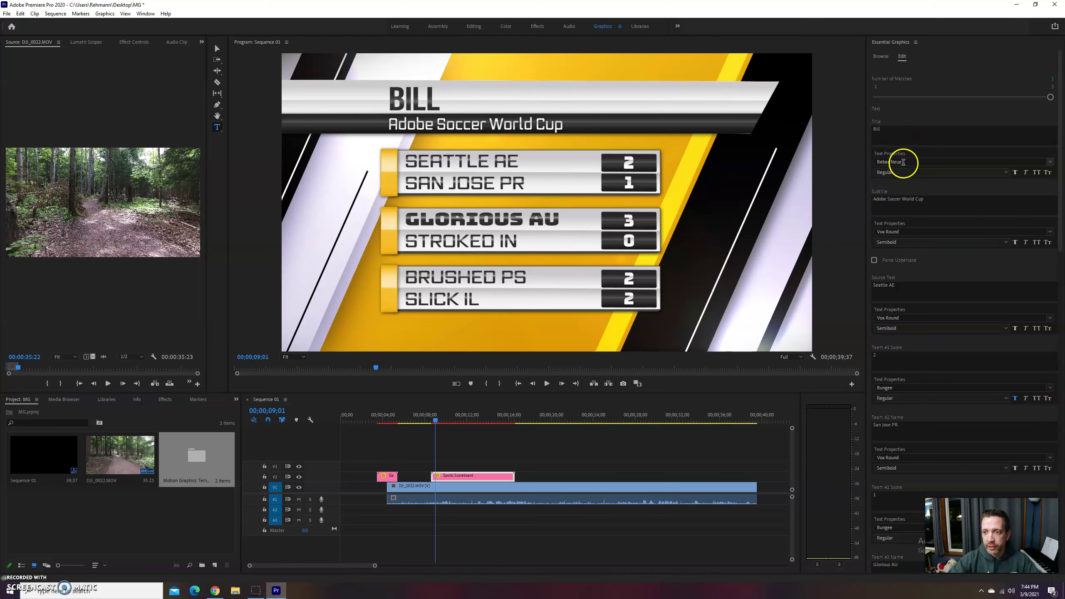
Try faux bold and faux italic on the scoreboard title
{"action": "left_click", "coordinate": [1013, 173]}
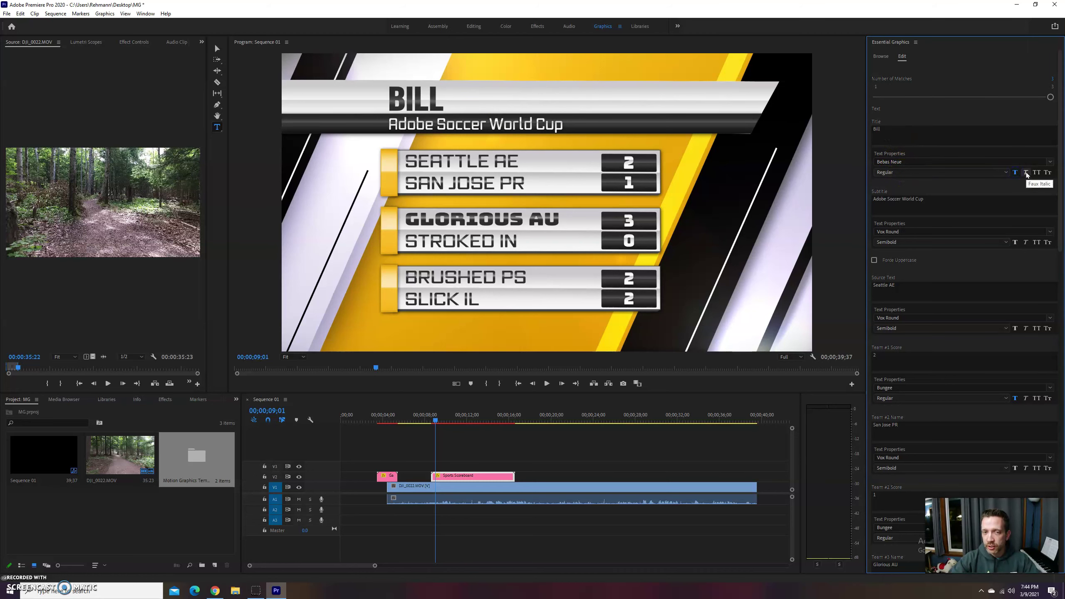
{"action": "left_click", "coordinate": [1026, 172]}
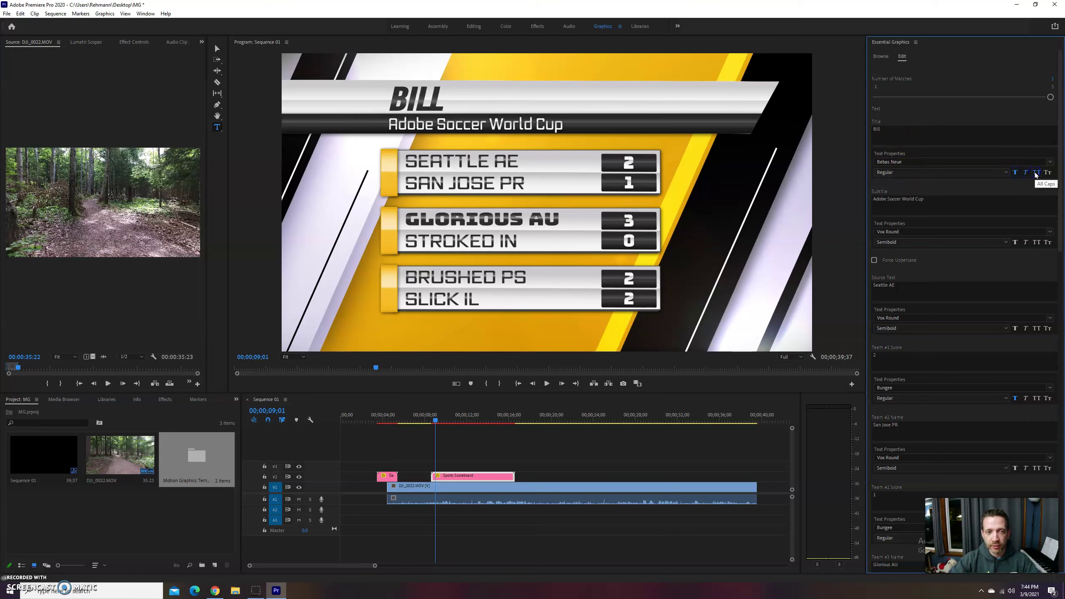
{"action": "left_click", "coordinate": [1026, 173]}
{"action": "left_click", "coordinate": [1014, 172]}
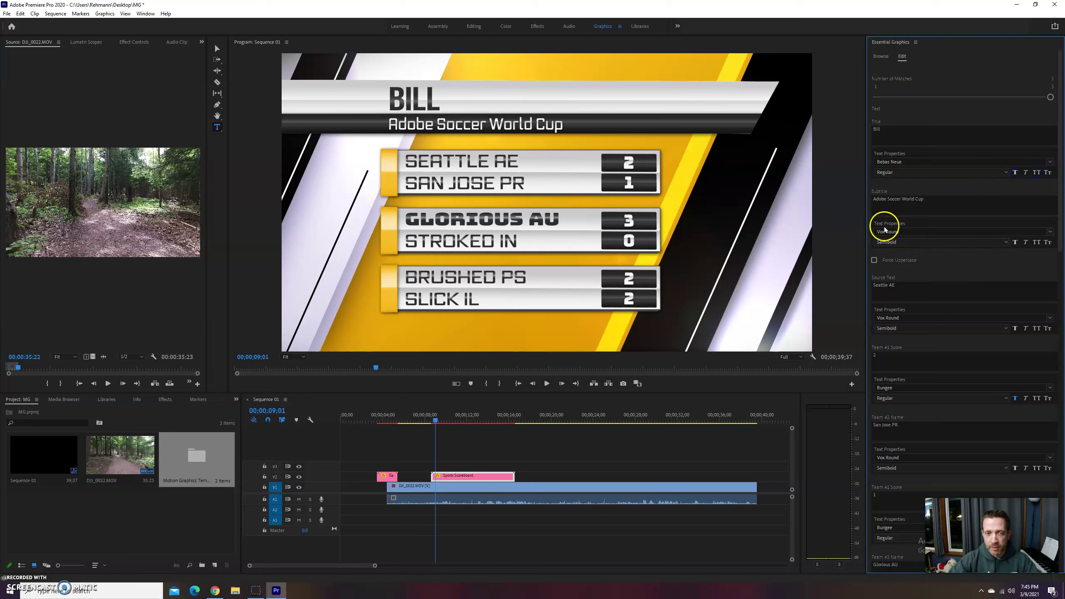
Replace "Adobe Soccer" in the scoreboard subtitle with the presenter's title and surname, and play the sequence through the scoreboard
{"action": "left_click", "coordinate": [931, 198]}
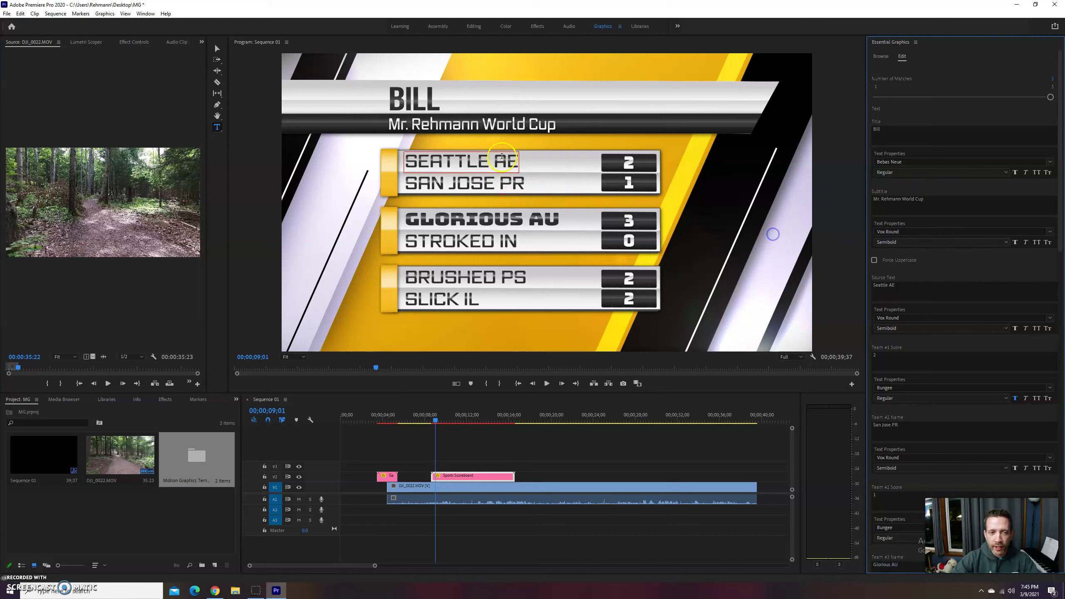
{"action": "left_click", "coordinate": [446, 131]}
{"action": "left_click", "coordinate": [386, 423]}
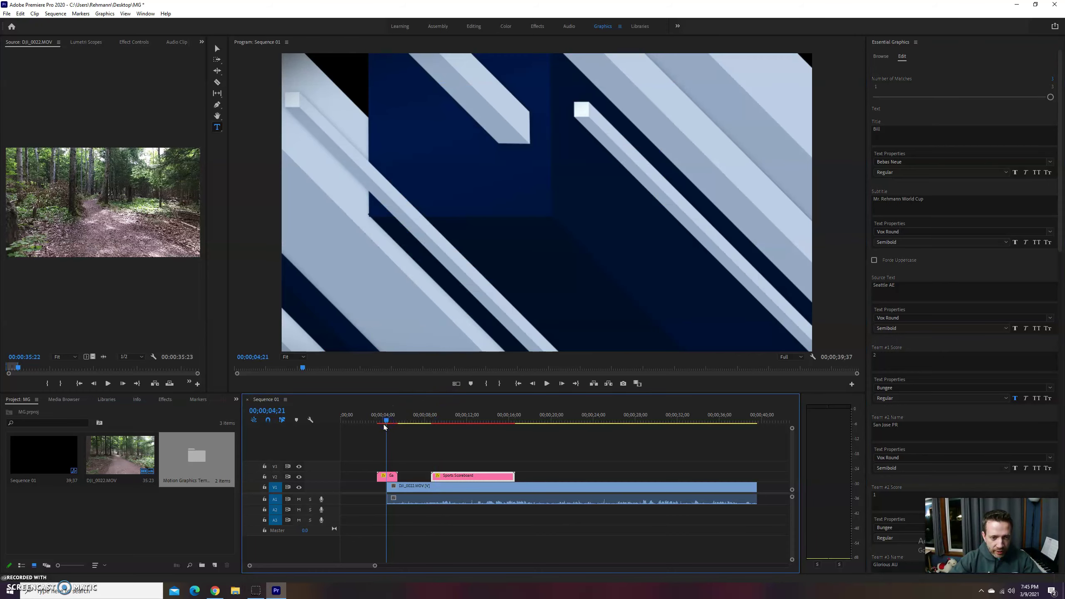
{"action": "left_click_drag", "start_coordinate": [386, 419], "coordinate": [454, 425]}
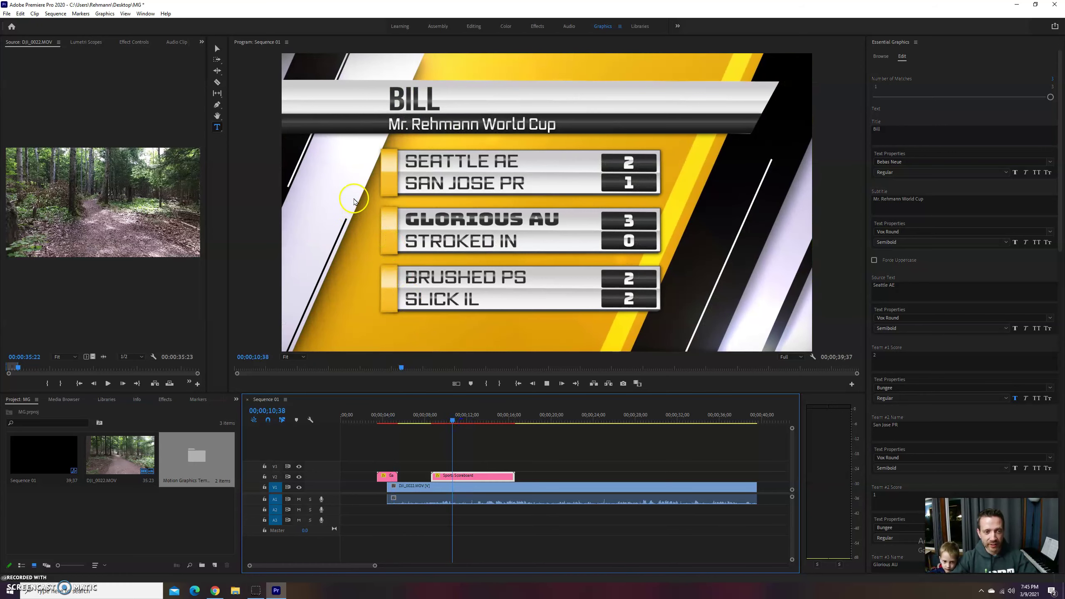
{"action": "key", "text": "space"}
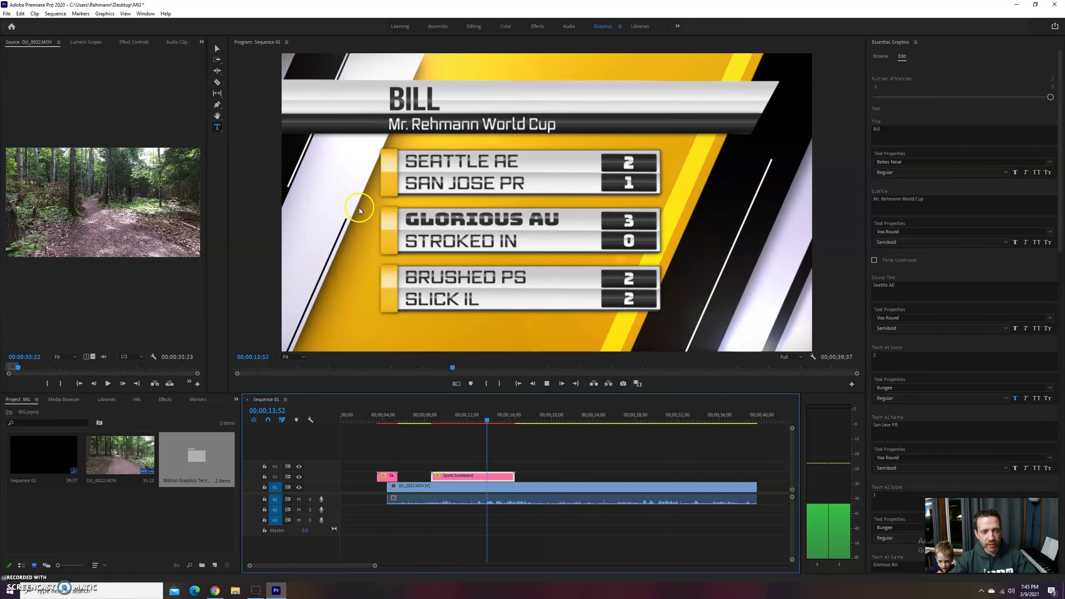
{"action": "key", "text": "space"}
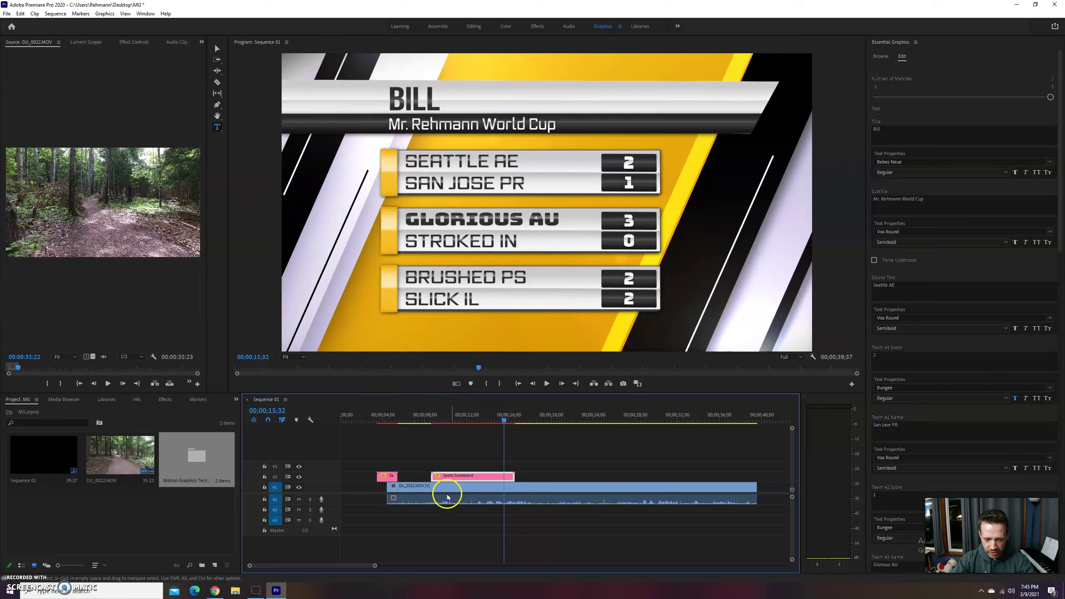
Place the Angled Bar Wipe Transition template on V2 at 00;00;19;46
{"action": "left_click", "coordinate": [880, 55]}
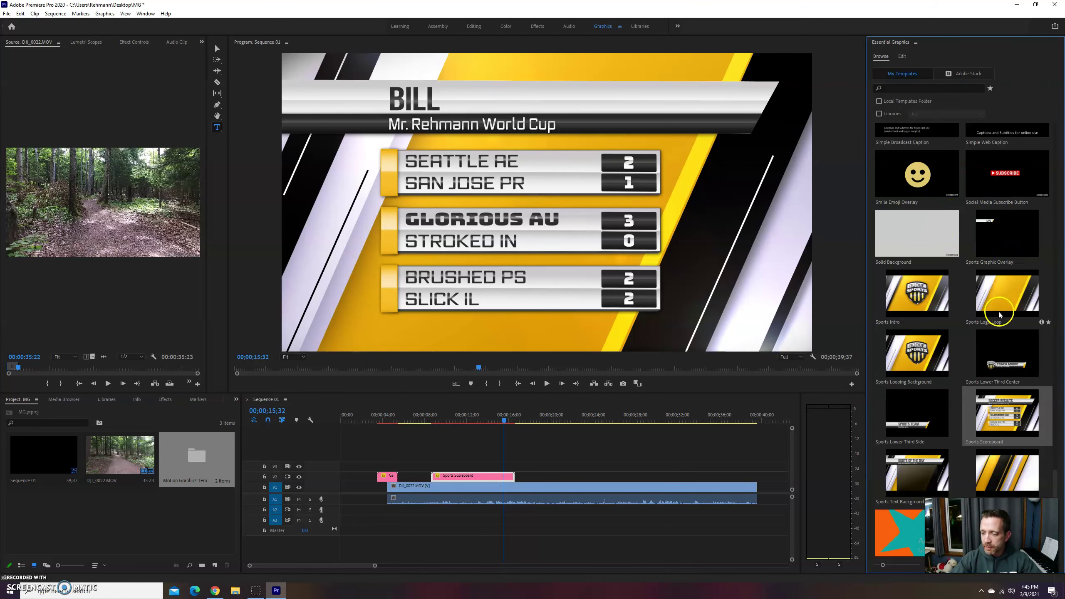
{"action": "scroll", "coordinate": [999, 315], "scroll_direction": "down", "scroll_amount": 5}
{"action": "scroll", "coordinate": [993, 352], "scroll_direction": "up", "scroll_amount": 15}
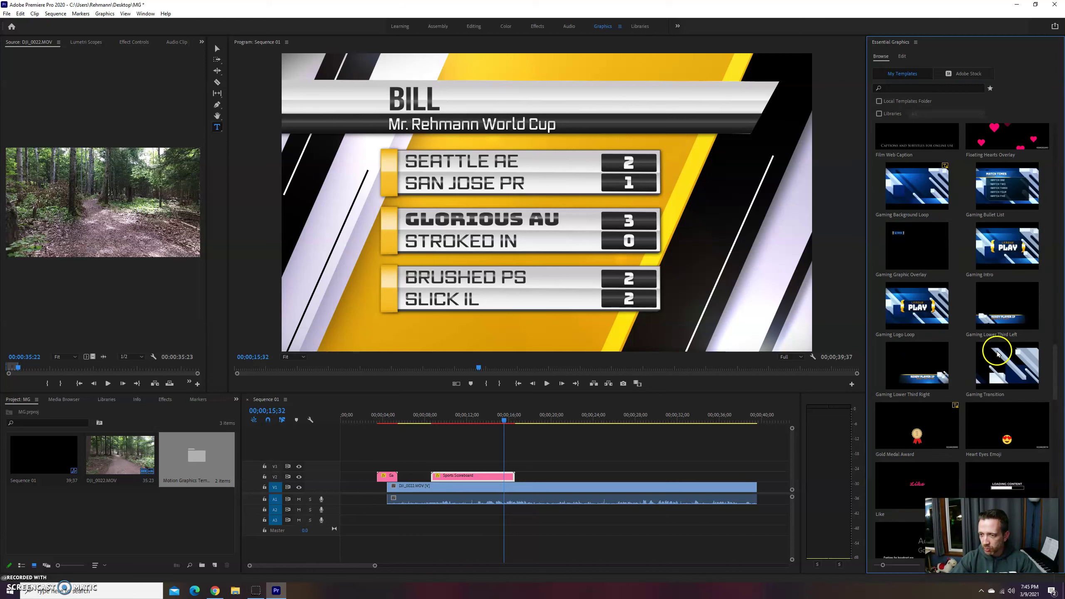
{"action": "scroll", "coordinate": [998, 274], "scroll_direction": "up", "scroll_amount": 6}
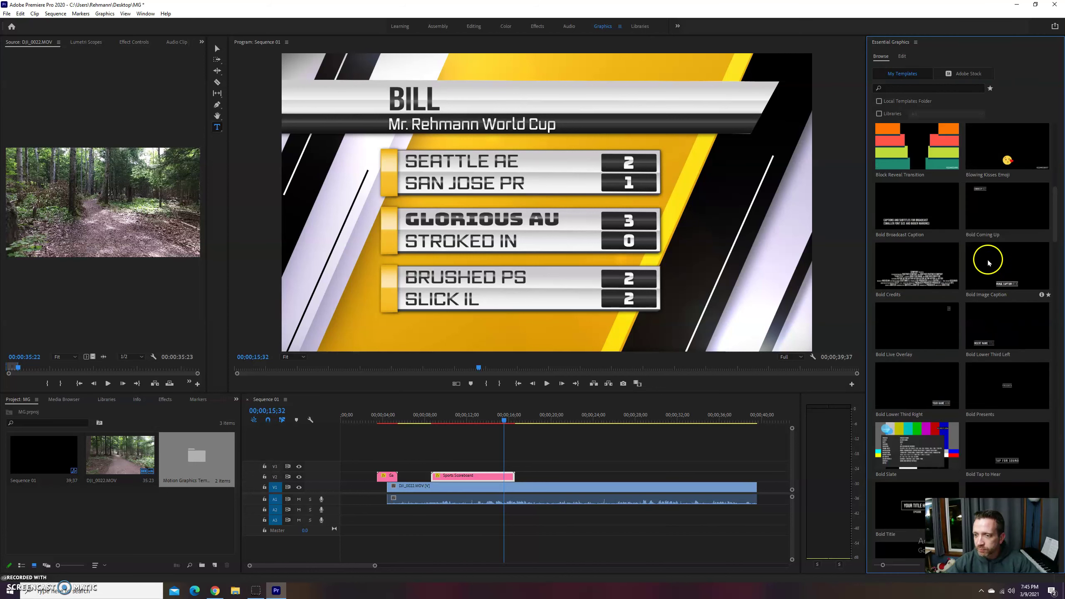
{"action": "scroll", "coordinate": [1014, 299], "scroll_direction": "up", "scroll_amount": 5}
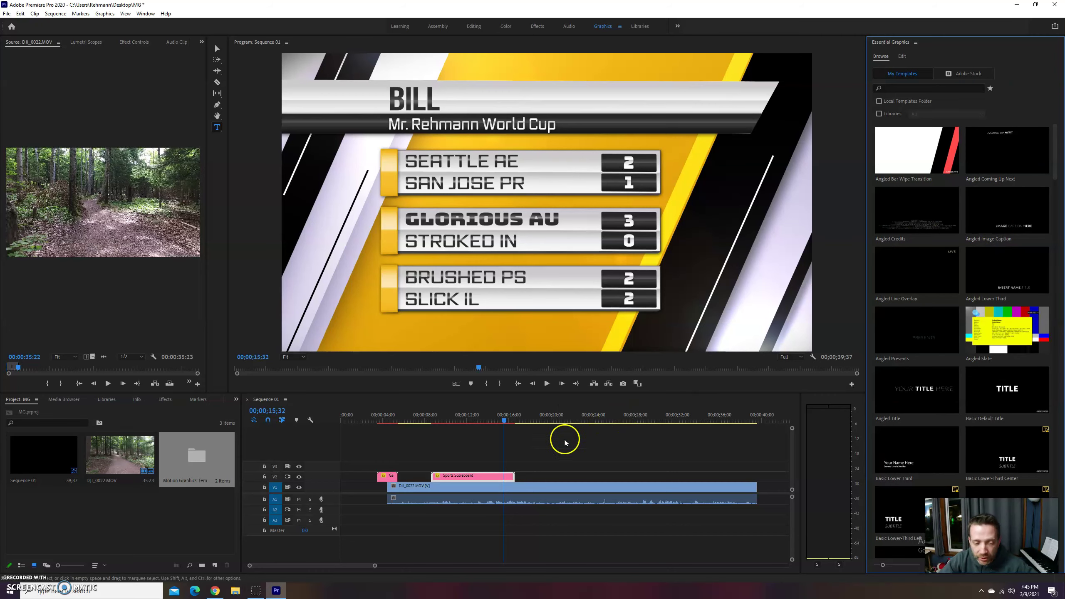
{"action": "left_click", "coordinate": [545, 423]}
{"action": "left_click_drag", "start_coordinate": [919, 157], "coordinate": [549, 476]}
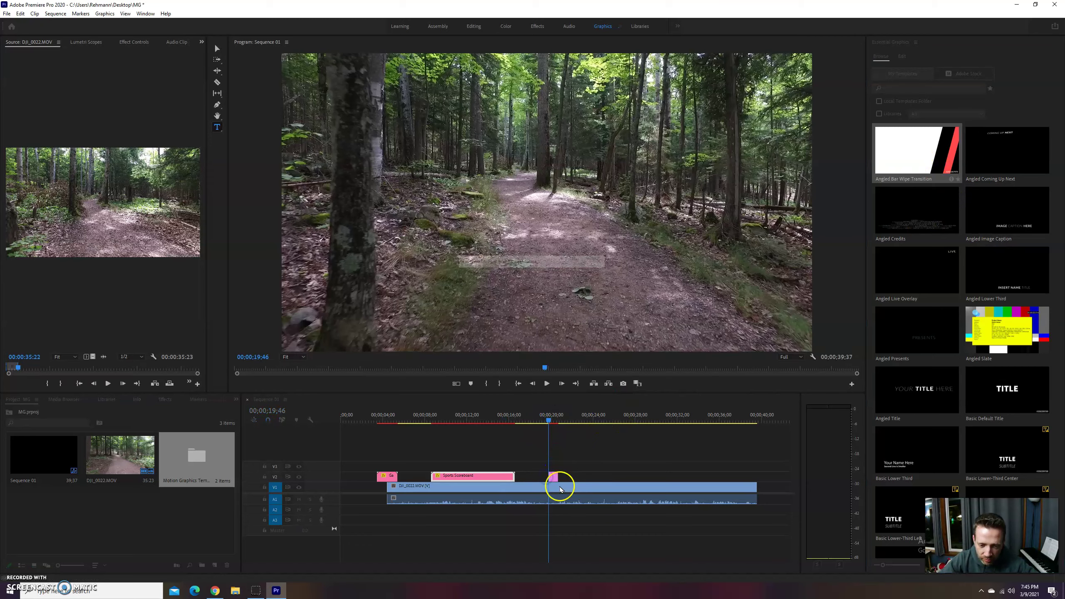
Play and scrub through the angled bar wipe to examine how it crosses the trail footage
{"action": "key", "text": "space"}
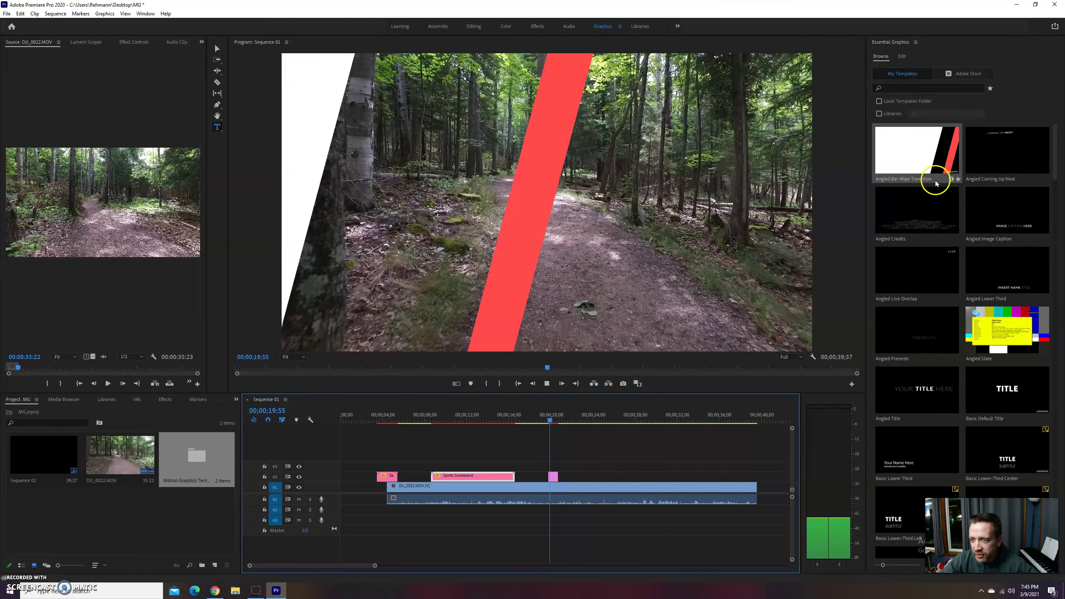
{"action": "key", "text": "space"}
{"action": "left_click", "coordinate": [553, 489]}
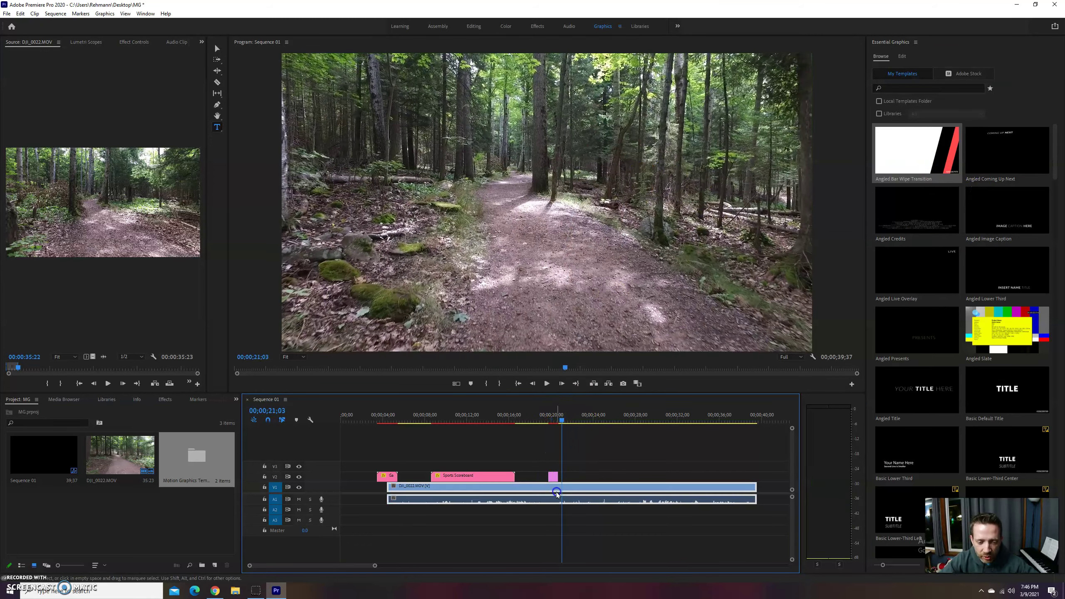
{"action": "left_click", "coordinate": [550, 415]}
{"action": "key", "text": "space"}
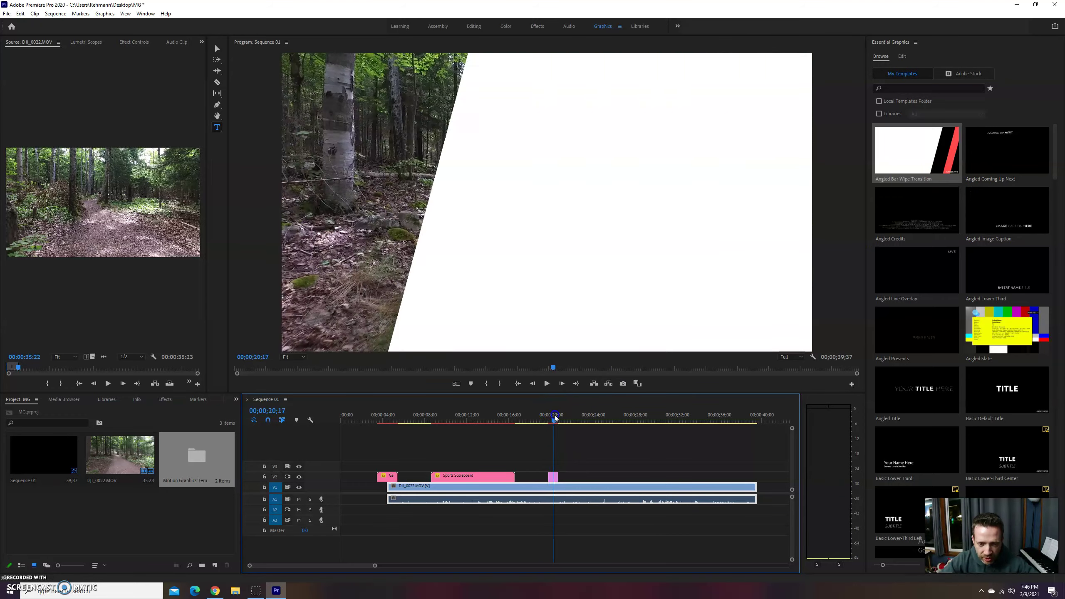
{"action": "left_click", "coordinate": [550, 418]}
{"action": "left_click", "coordinate": [559, 457]}
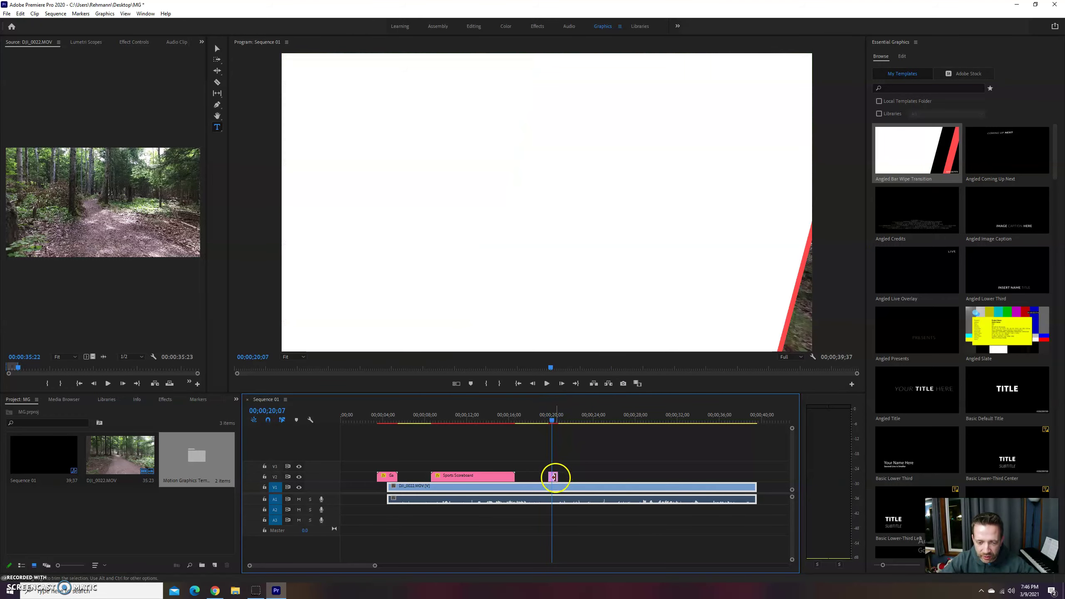
Select the angled bar wipe graphic and start an empty text layer in it over the red bar
{"action": "left_click", "coordinate": [554, 477]}
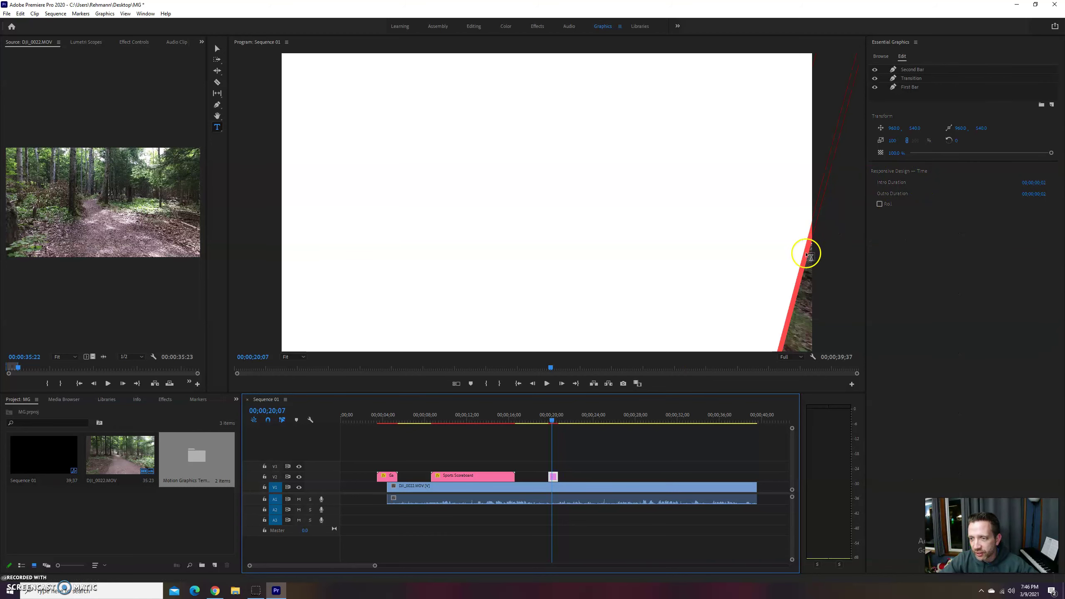
{"action": "left_click", "coordinate": [799, 264]}
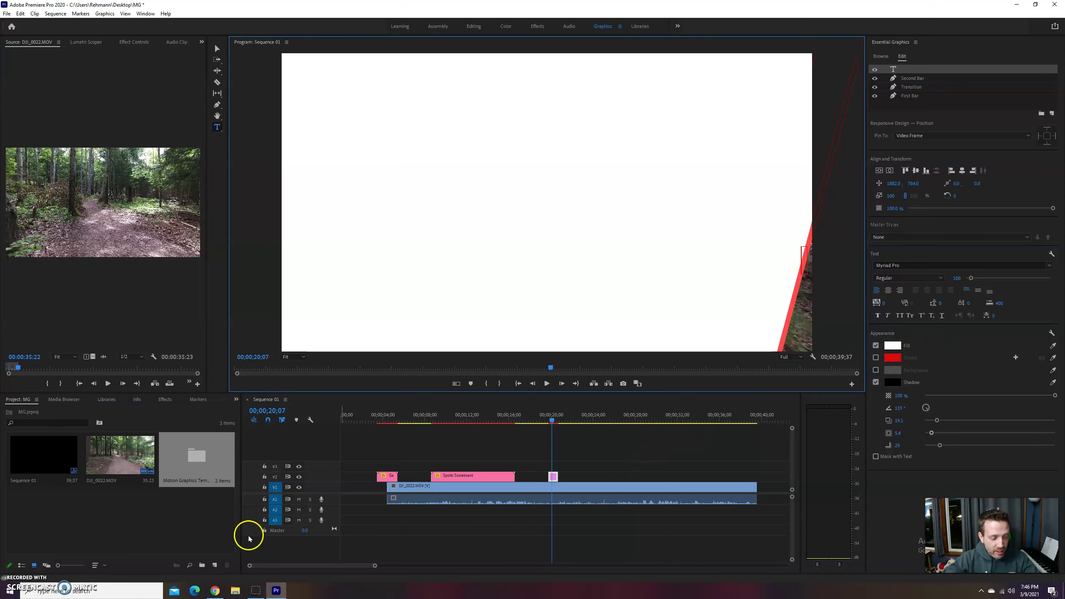
Scrub back and forth across the wipe, stopping at 00;00;20;00, and return to browsing the graphics templates
{"action": "left_click", "coordinate": [550, 418]}
{"action": "left_click_drag", "start_coordinate": [550, 418], "coordinate": [559, 418]}
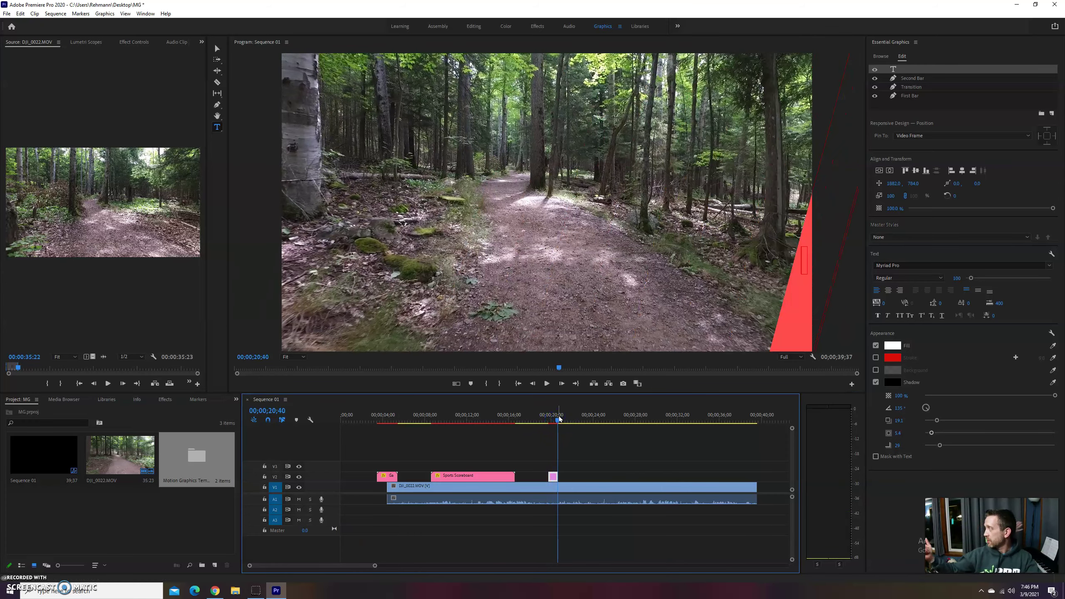
{"action": "left_click_drag", "start_coordinate": [562, 412], "coordinate": [551, 421]}
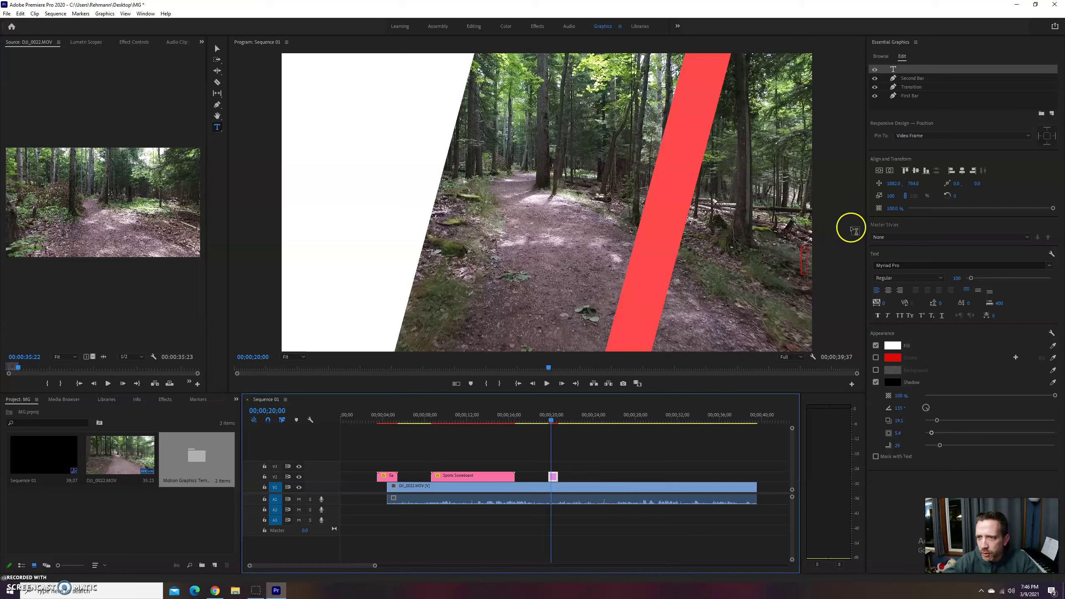
{"action": "left_click", "coordinate": [881, 56]}
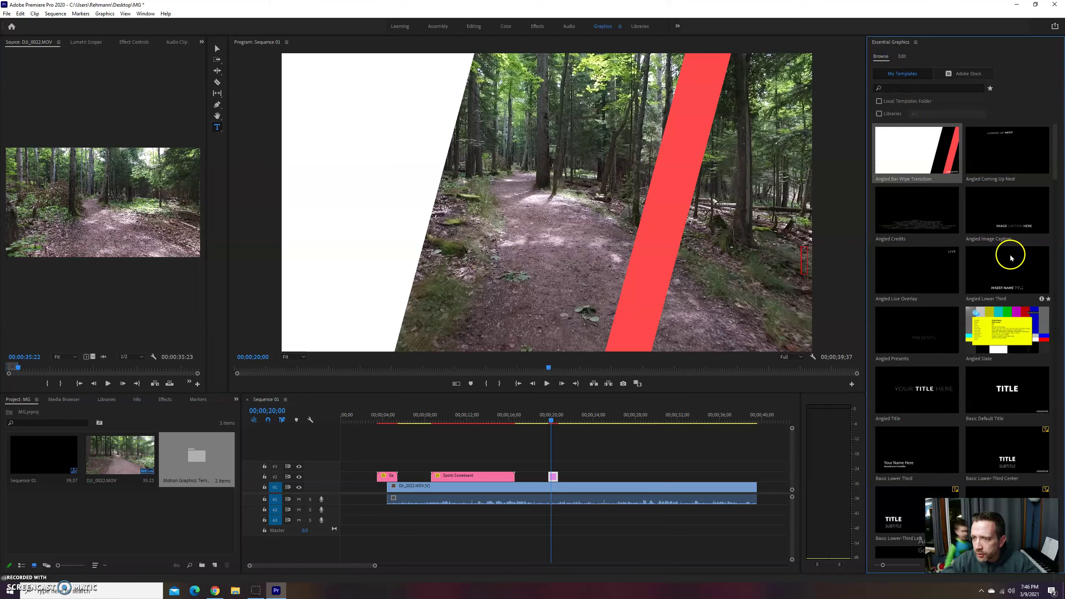
Place the Angled Lower Third template on V2 after the angled bar wipe, starting at about 00;00;22;33
{"action": "left_click", "coordinate": [993, 298]}
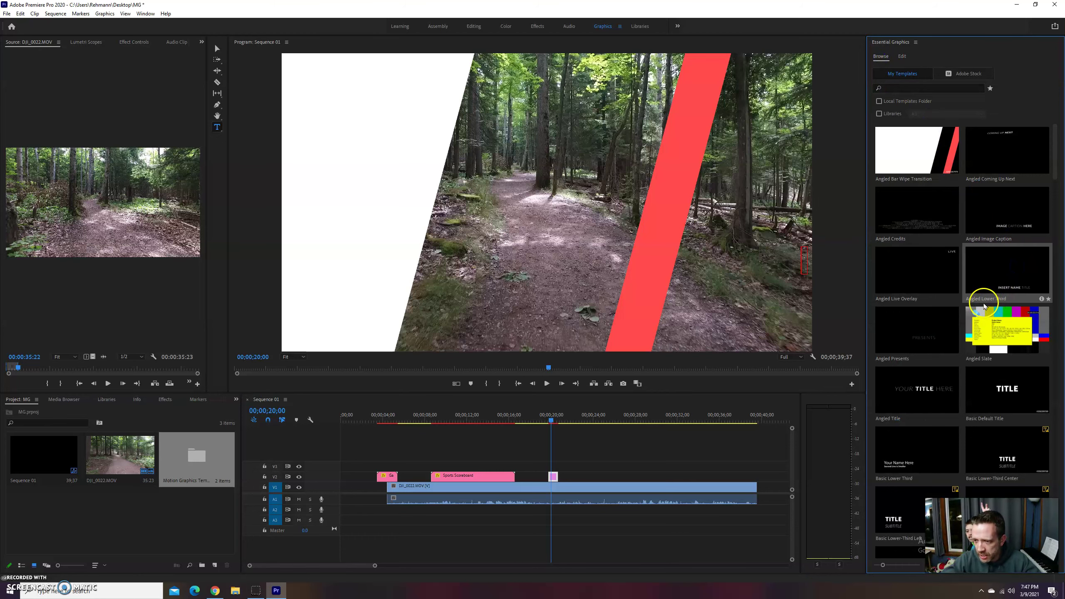
{"action": "left_click_drag", "start_coordinate": [982, 297], "coordinate": [584, 476]}
{"action": "left_click_drag", "start_coordinate": [583, 421], "coordinate": [595, 431]}
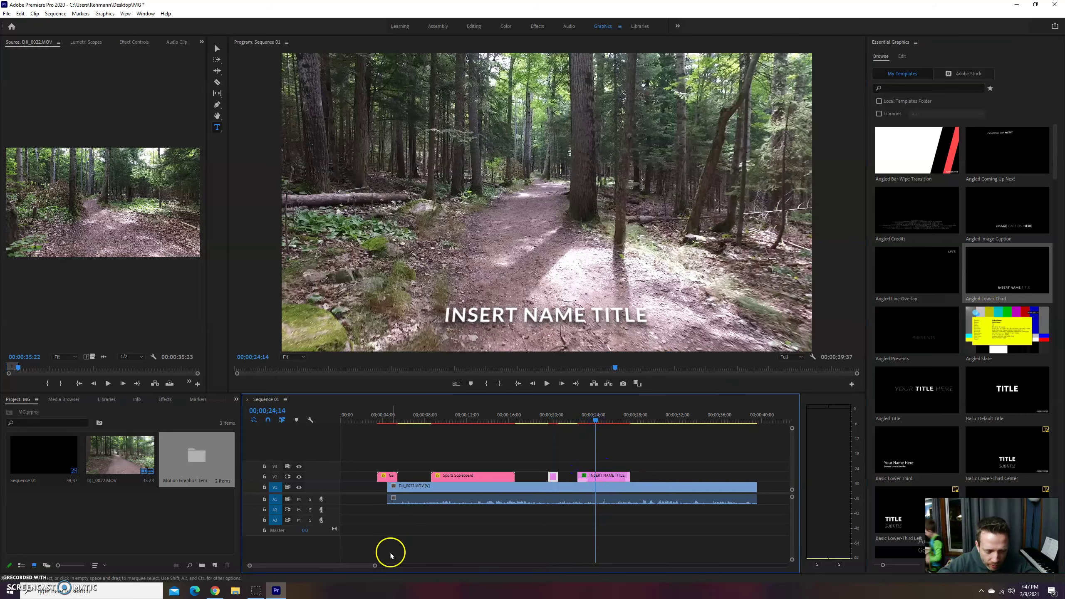
Play the INSERT NAME TITLE lower third from its start at 00;00;22;33 to examine how its text animates in
{"action": "left_click_drag", "start_coordinate": [374, 565], "coordinate": [317, 565]}
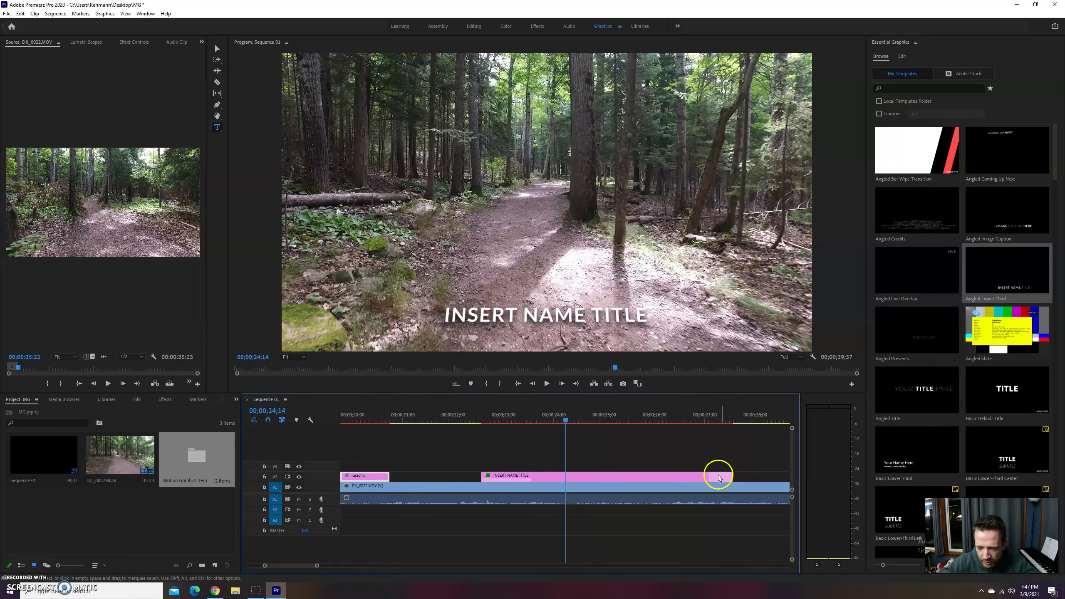
{"action": "left_click_drag", "start_coordinate": [519, 417], "coordinate": [481, 423]}
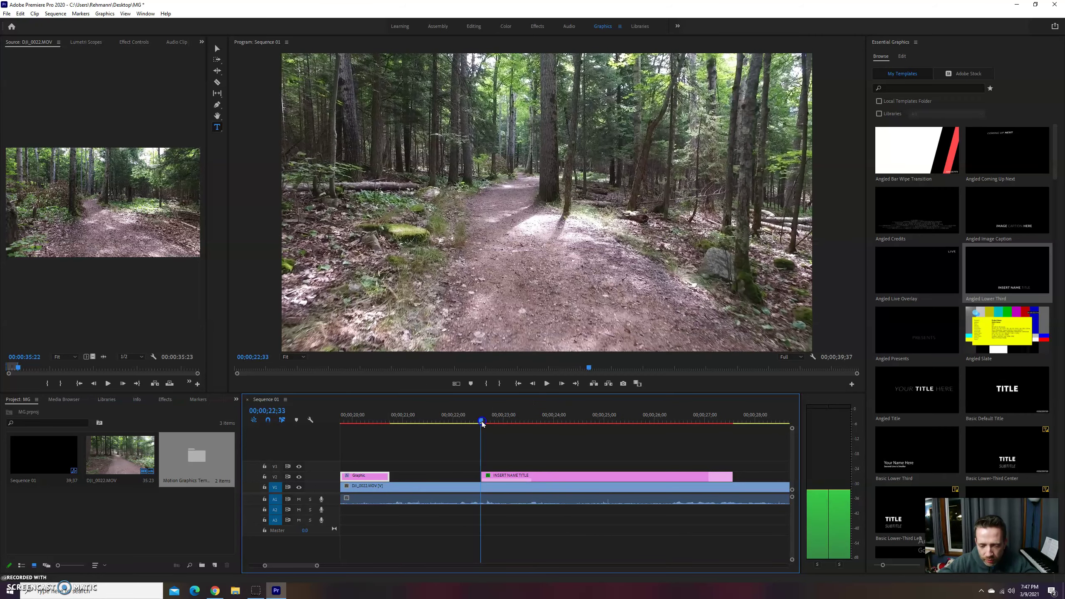
{"action": "left_click", "coordinate": [524, 477]}
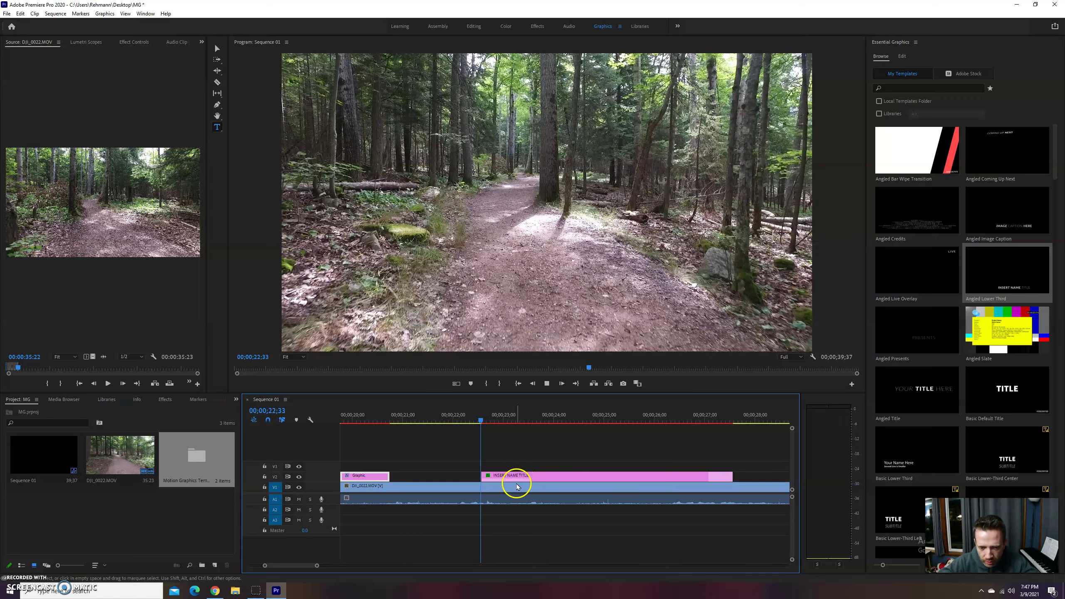
{"action": "key", "text": "space"}
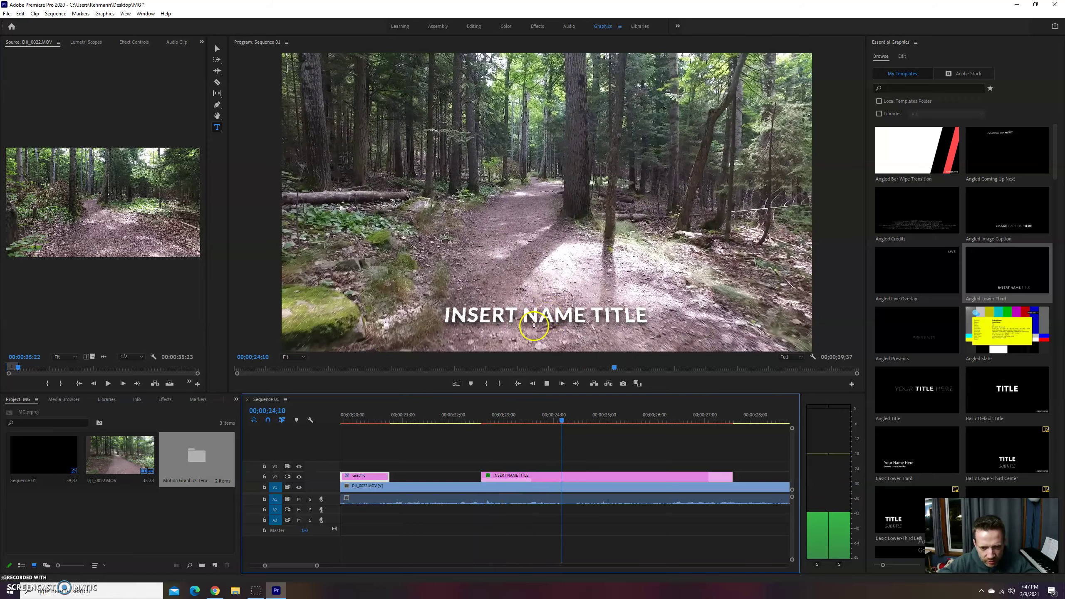
{"action": "key", "text": "space"}
Shorten the INSERT NAME TITLE clip to end at about 00;00;24;14 and play it through to check its intro and outro
{"action": "left_click", "coordinate": [529, 476]}
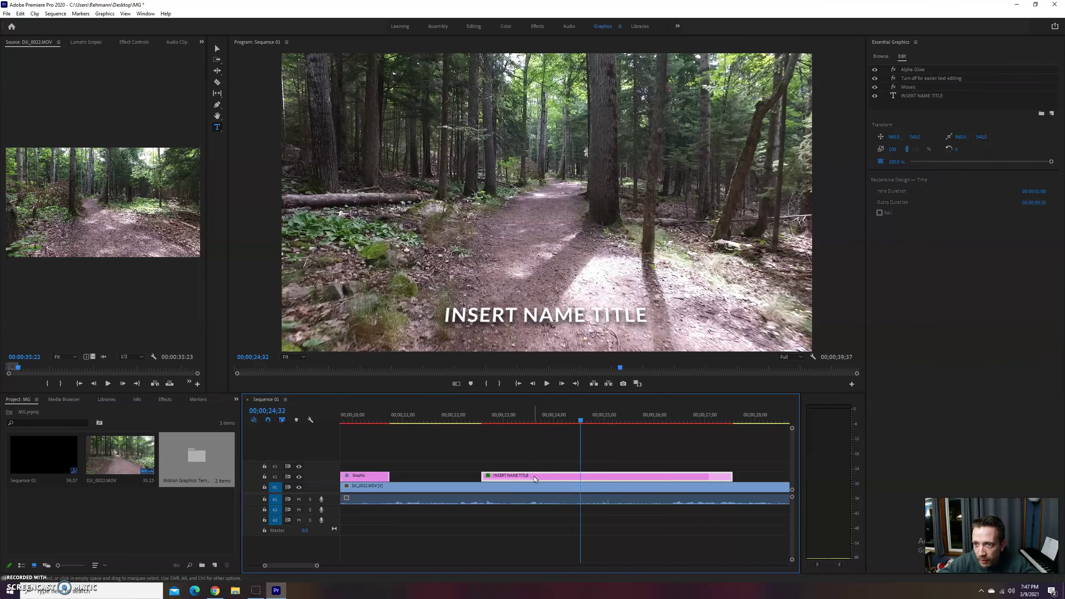
{"action": "left_click_drag", "start_coordinate": [732, 476], "coordinate": [565, 475]}
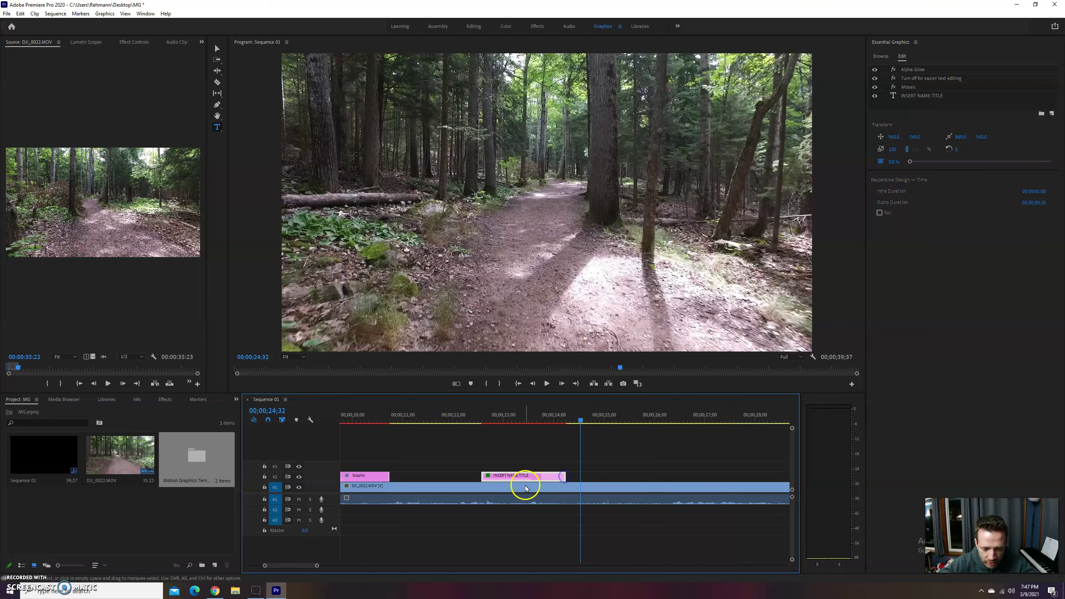
{"action": "left_click_drag", "start_coordinate": [505, 420], "coordinate": [471, 420]}
{"action": "key", "text": "space"}
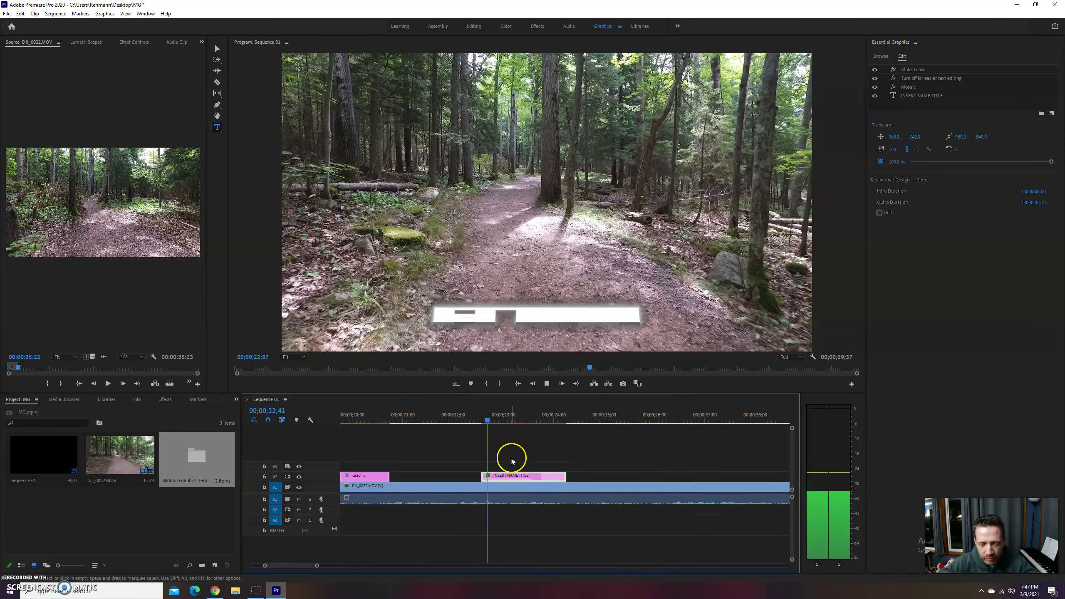
{"action": "left_click_drag", "start_coordinate": [525, 419], "coordinate": [477, 421]}
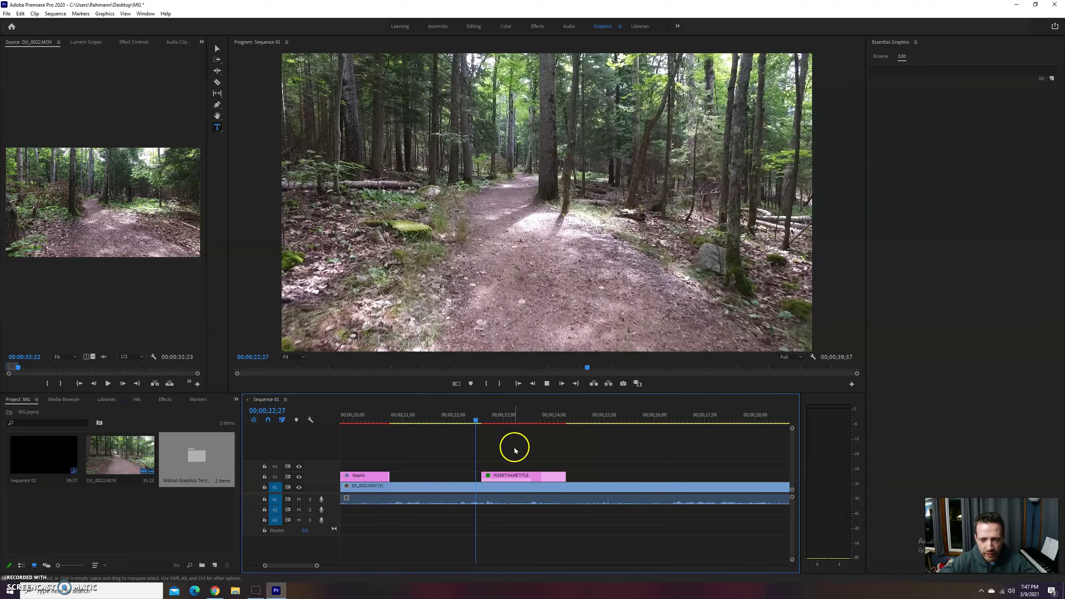
{"action": "key", "text": "space"}
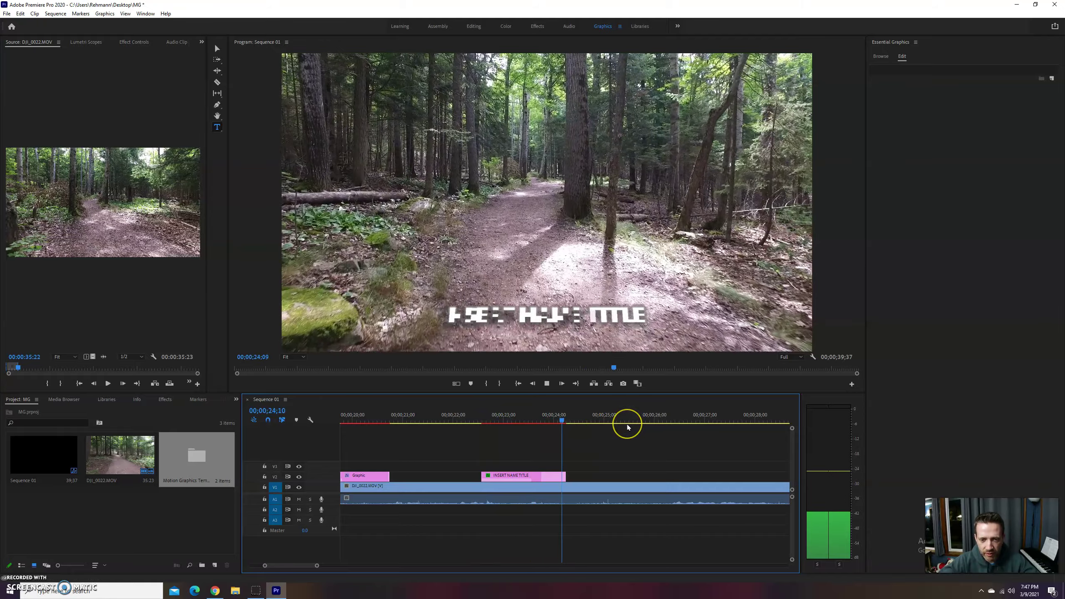
{"action": "key", "text": "space"}
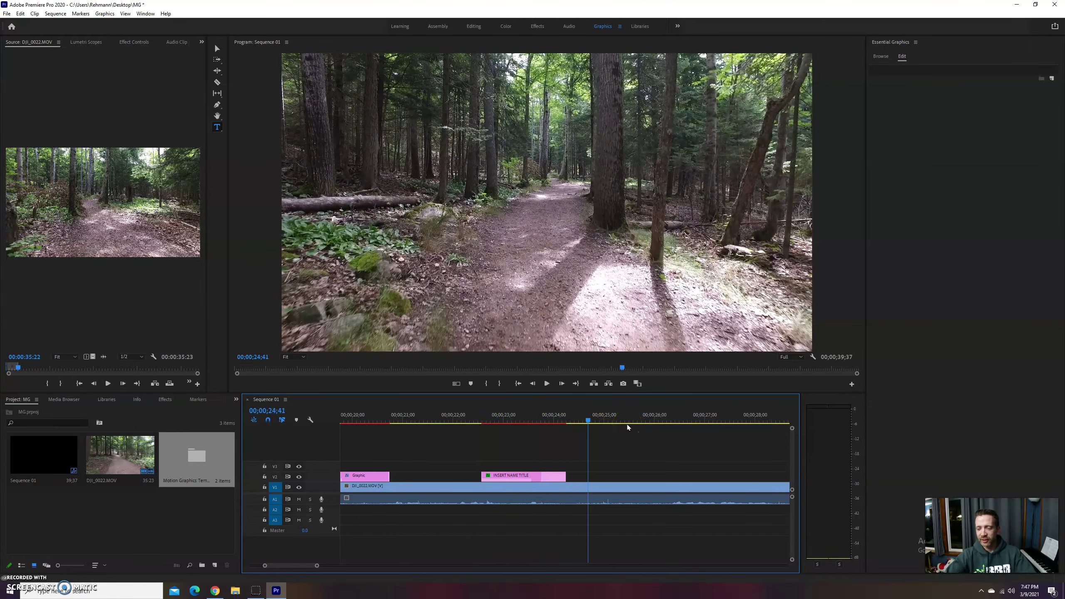
Extend the end of the INSERT NAME TITLE clip to just past 00;00;26;00
{"action": "left_click_drag", "start_coordinate": [565, 477], "coordinate": [657, 478]}
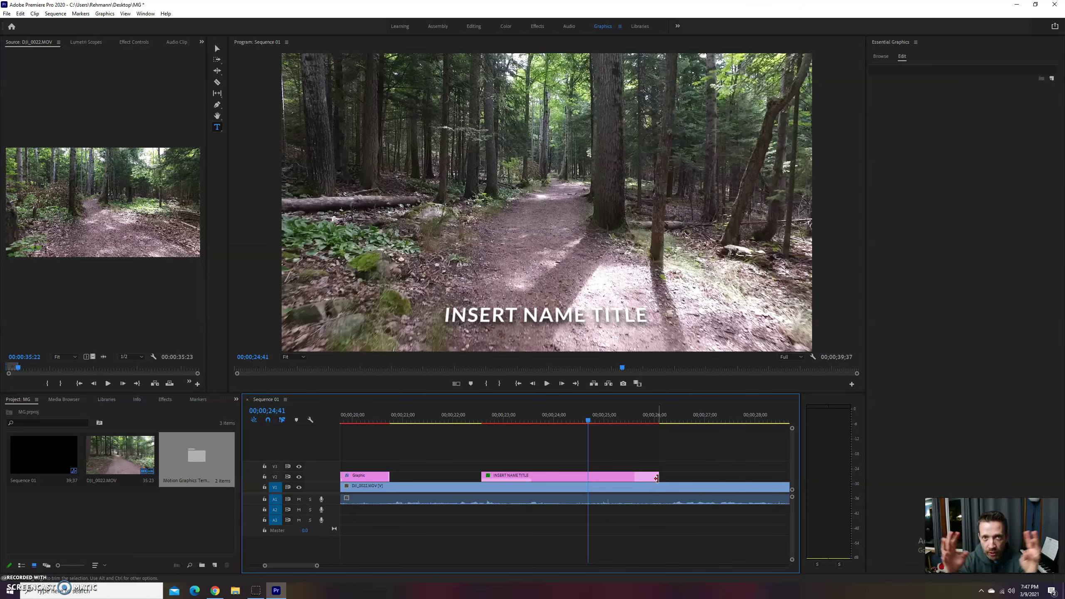
{"action": "left_click", "coordinate": [544, 500]}
Trim the end of the angled bar wipe graphic on V2 back to just after 00;00;20;00
{"action": "left_click_drag", "start_coordinate": [302, 566], "coordinate": [298, 567]}
{"action": "left_click_drag", "start_coordinate": [527, 417], "coordinate": [472, 419]}
{"action": "left_click", "coordinate": [529, 477]}
{"action": "left_click_drag", "start_coordinate": [529, 476], "coordinate": [490, 477]}
Play the shortened angled bar wipe twice from just before its start to check its speed
{"action": "key", "text": "space"}
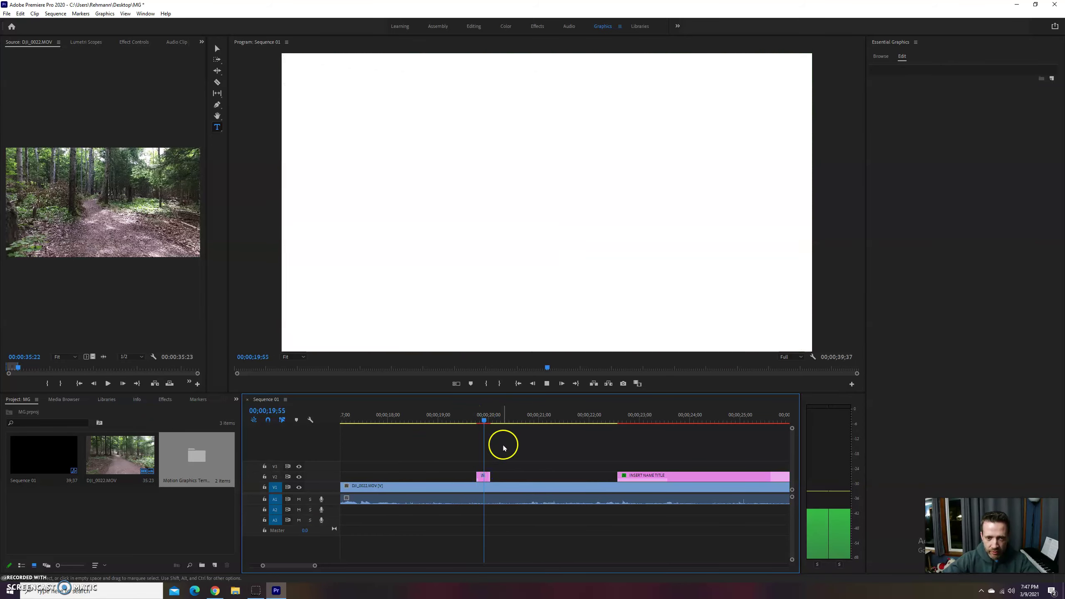
{"action": "left_click_drag", "start_coordinate": [486, 422], "coordinate": [470, 417]}
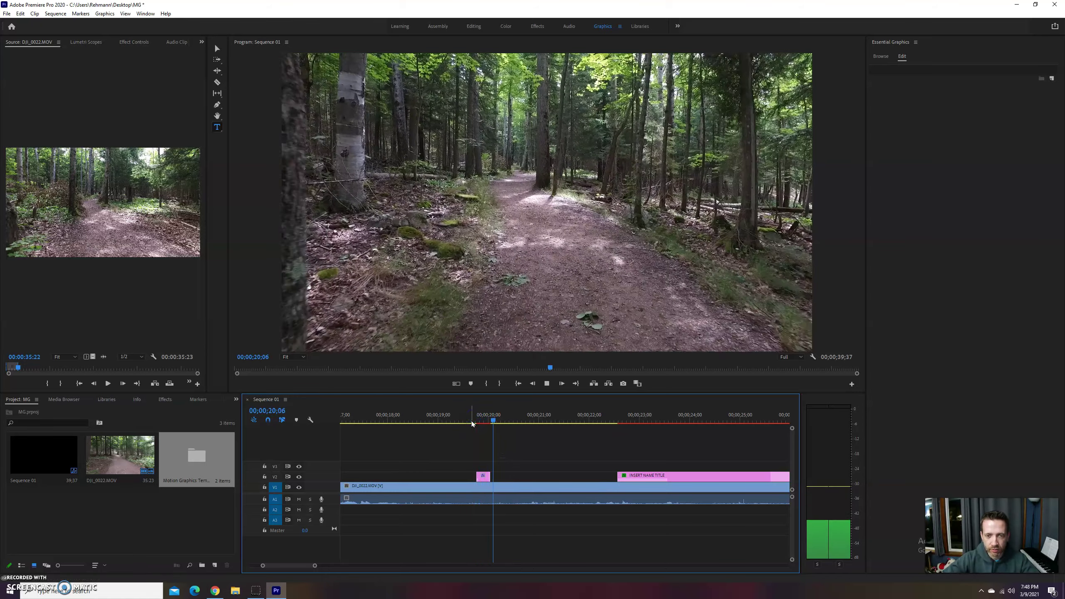
{"action": "left_click", "coordinate": [470, 417]}
{"action": "key", "text": "space"}
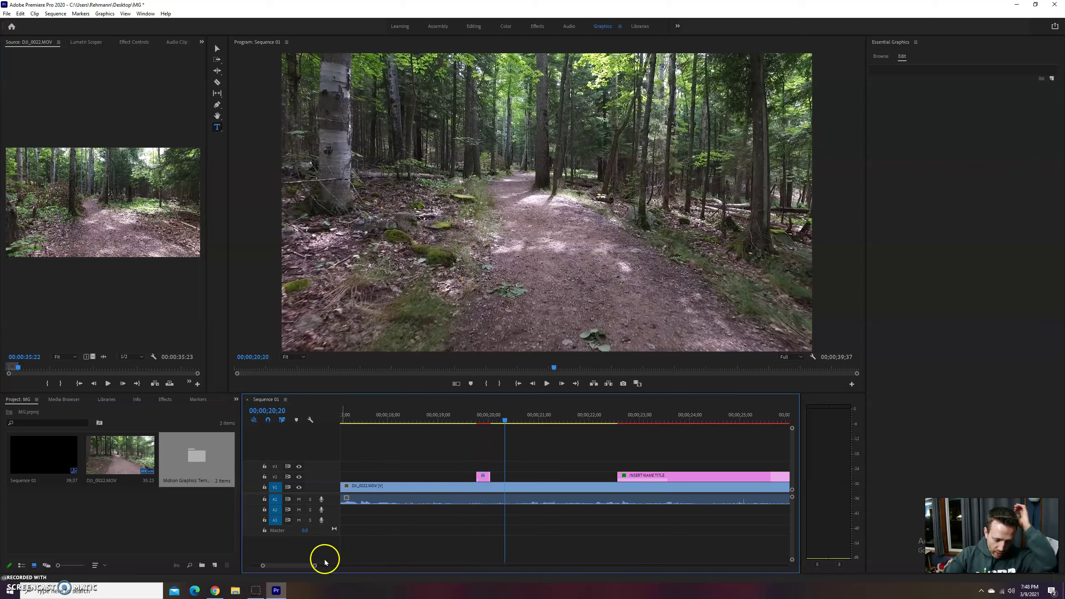
Return to the motion graphics templates and browse through the gaming, sports and transition designs
{"action": "left_click_drag", "start_coordinate": [315, 565], "coordinate": [417, 566]}
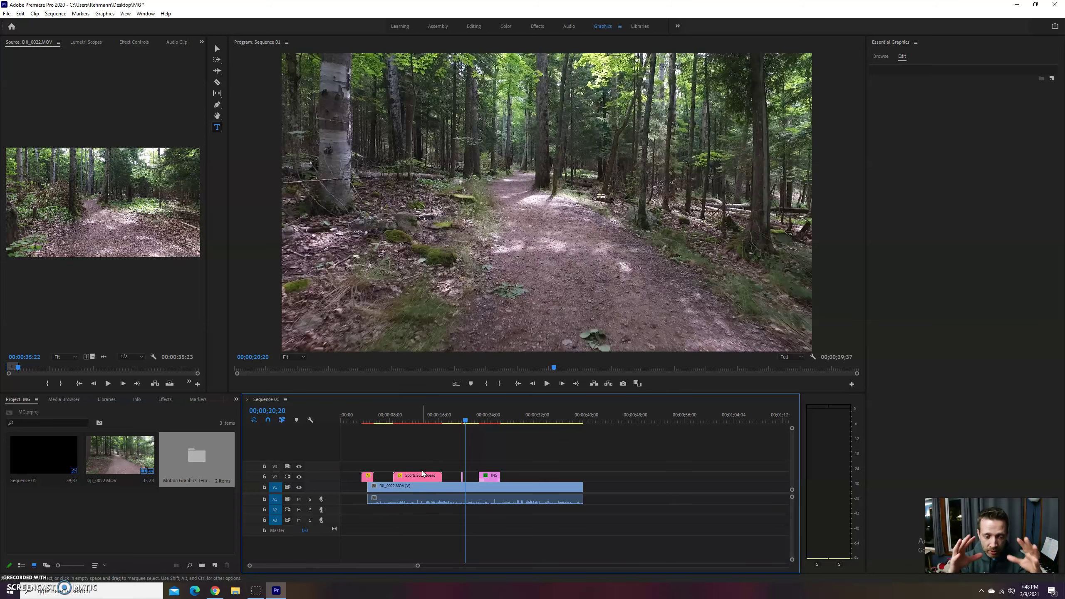
{"action": "left_click", "coordinate": [880, 56]}
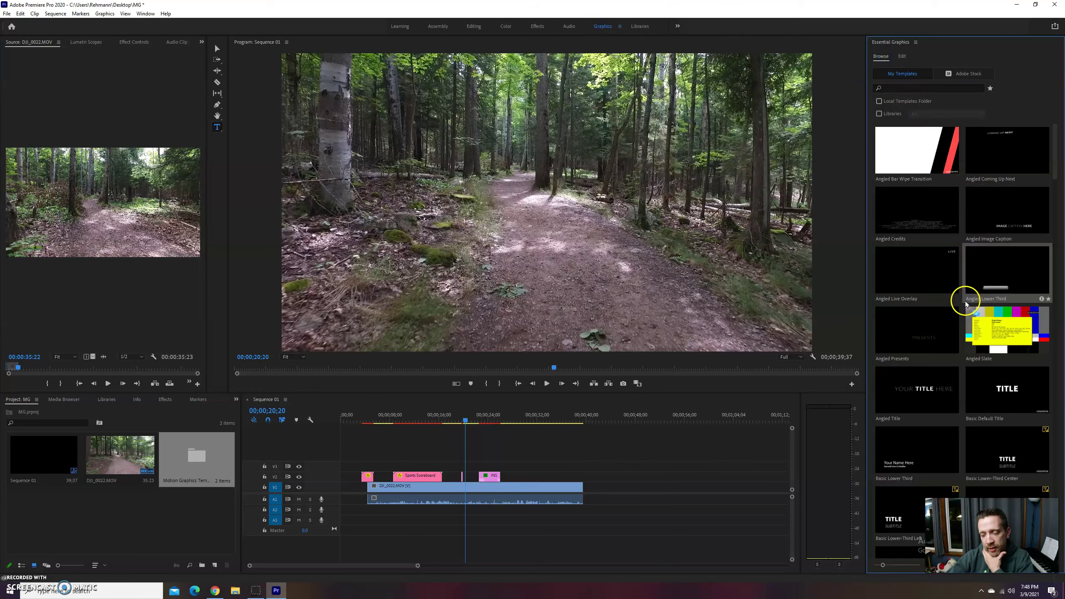
{"action": "scroll", "coordinate": [965, 303], "scroll_direction": "down", "scroll_amount": 10}
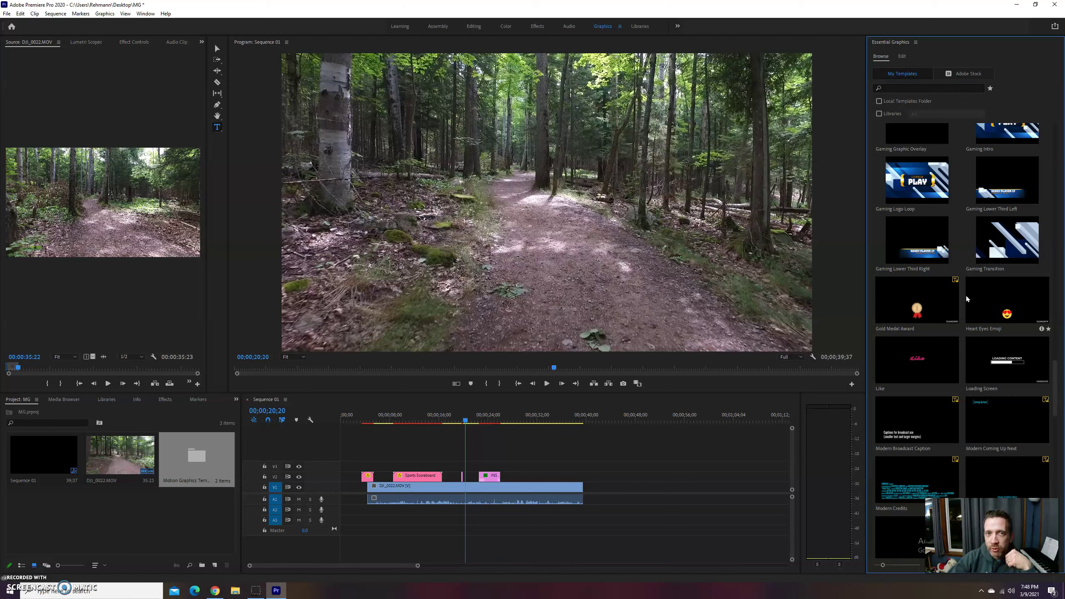
{"action": "left_click", "coordinate": [971, 162]}
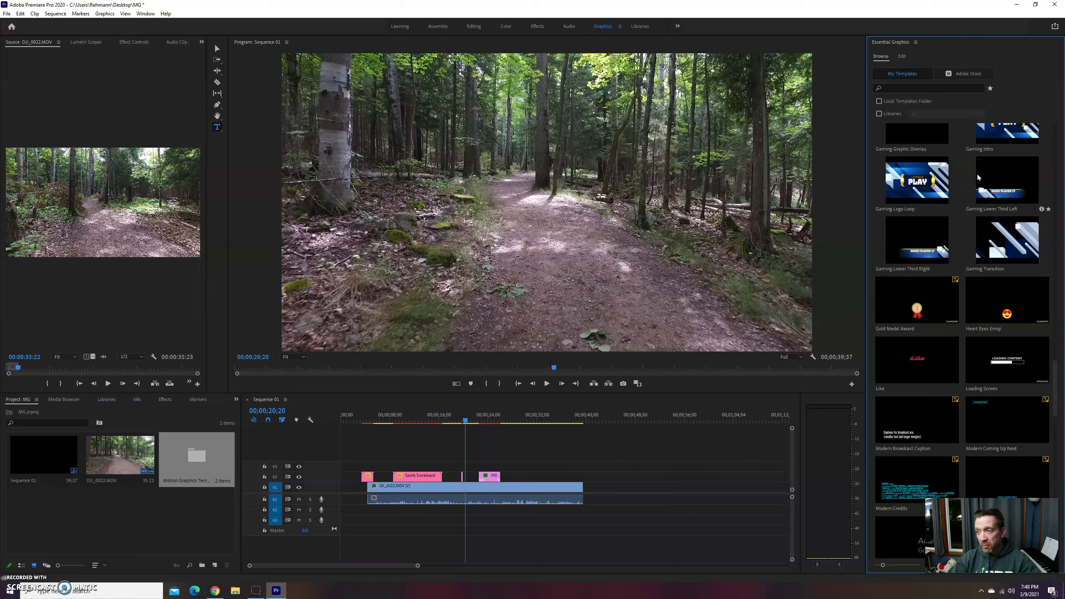
{"action": "scroll", "coordinate": [960, 359], "scroll_direction": "down", "scroll_amount": 10}
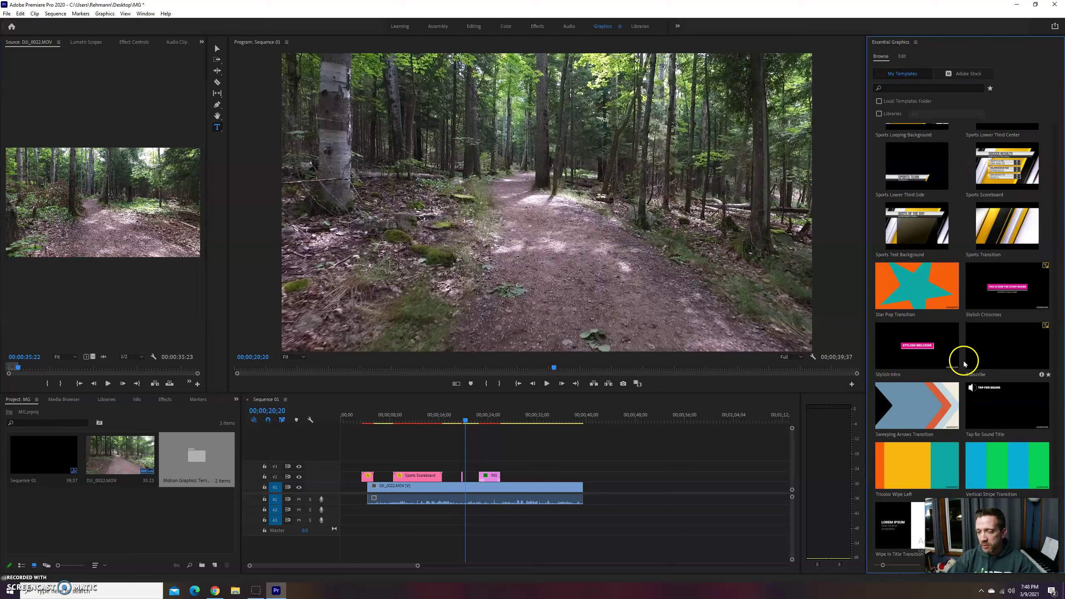